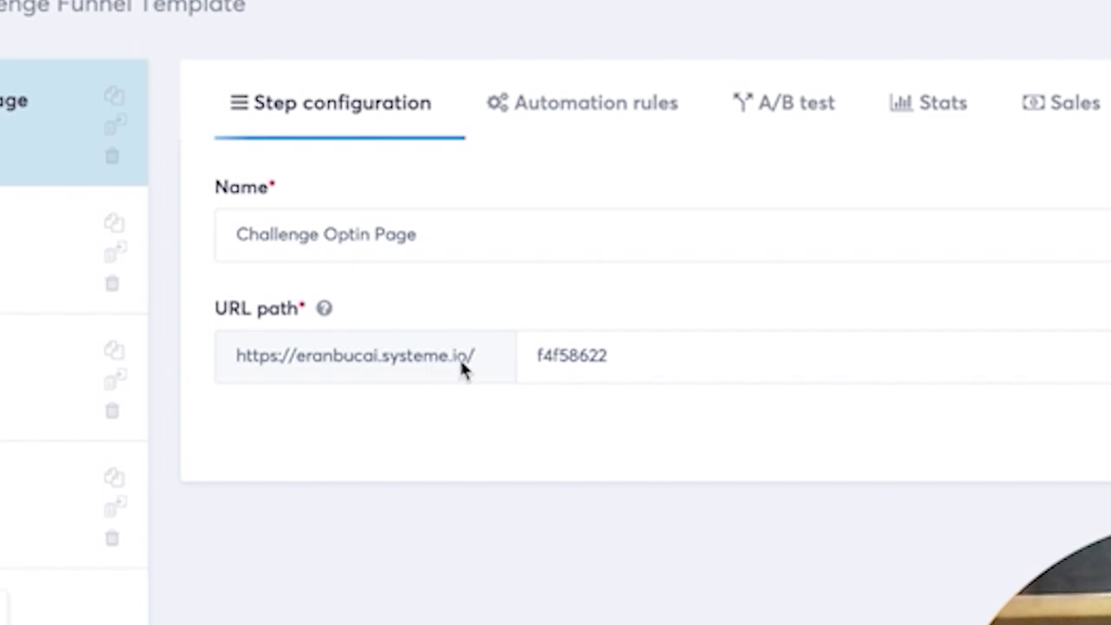
Examine the subdomain, domain name and URL path of the Challenge Optin Page's address.
click(626, 355)
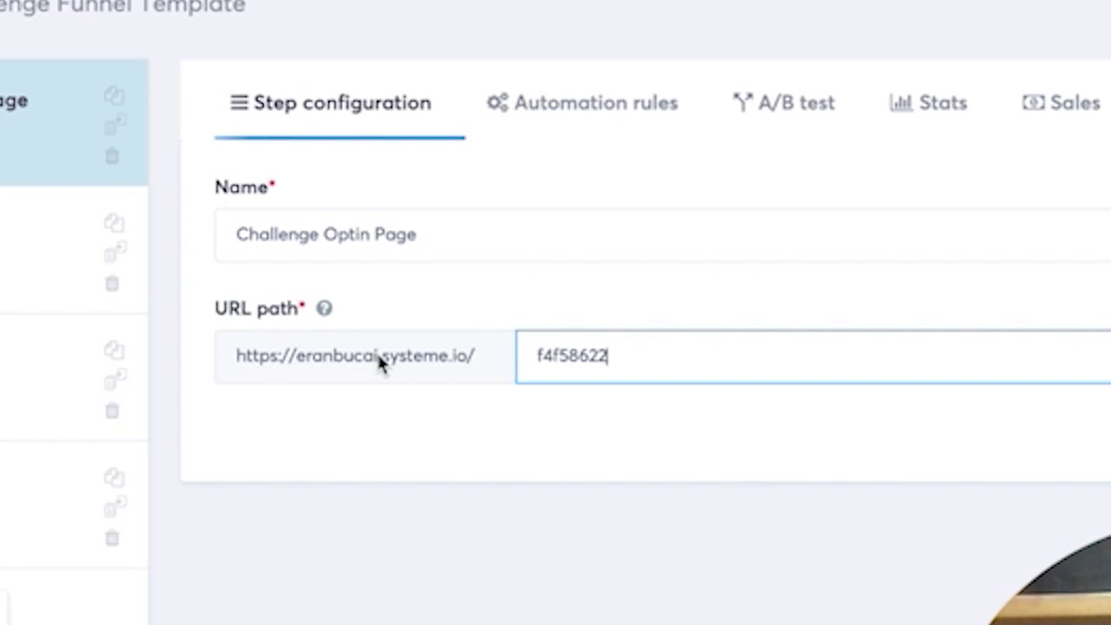
drag(378, 356, 342, 363)
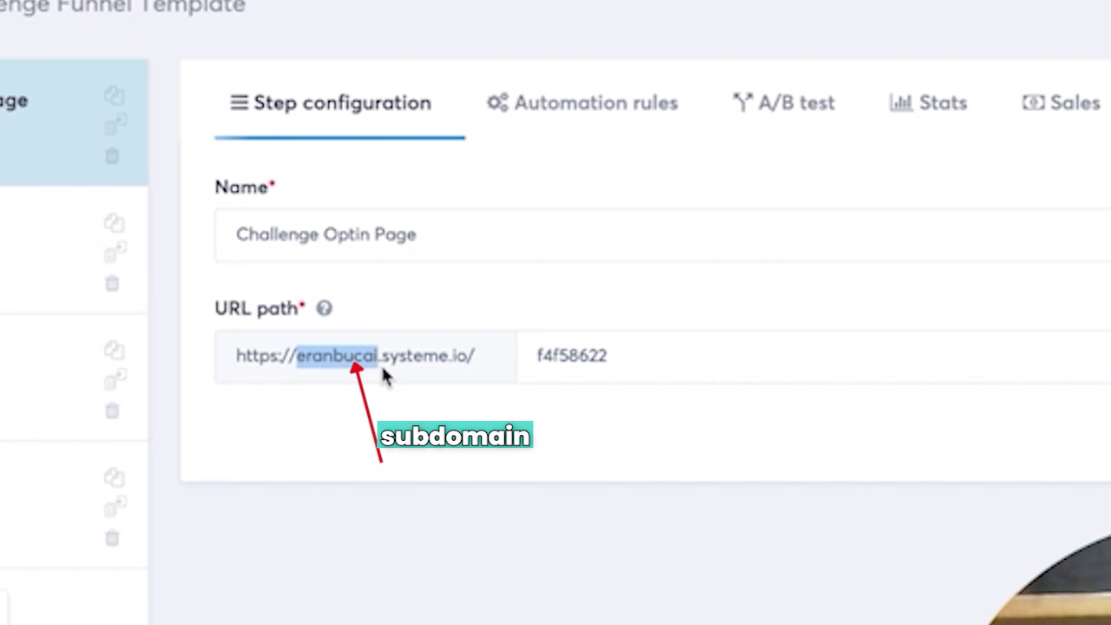
drag(383, 358, 455, 360)
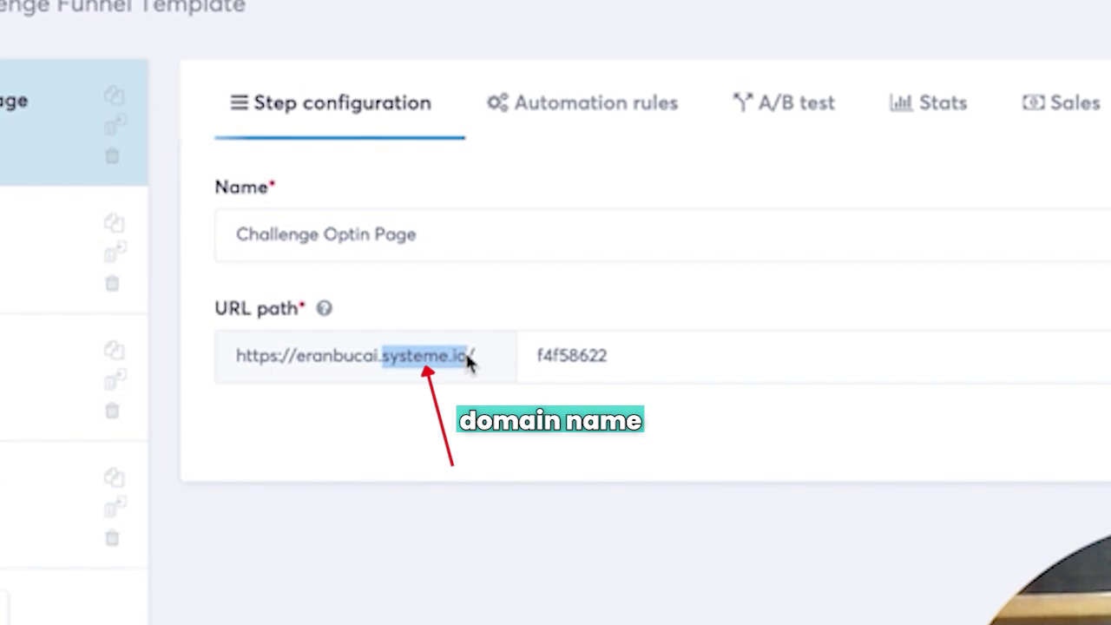
click(541, 356)
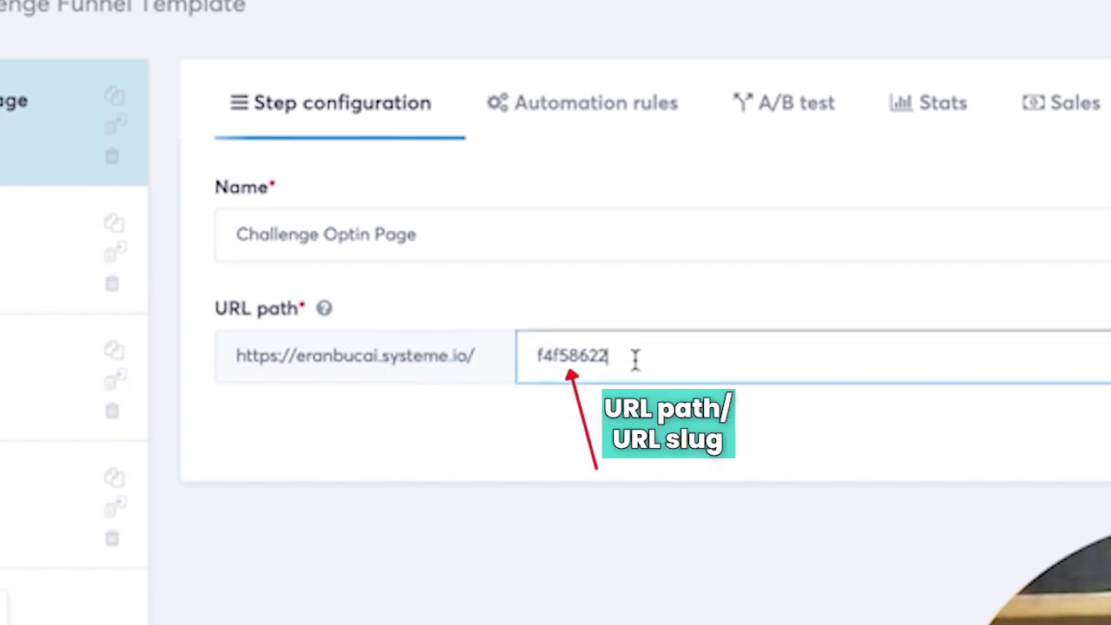
drag(636, 360, 502, 369)
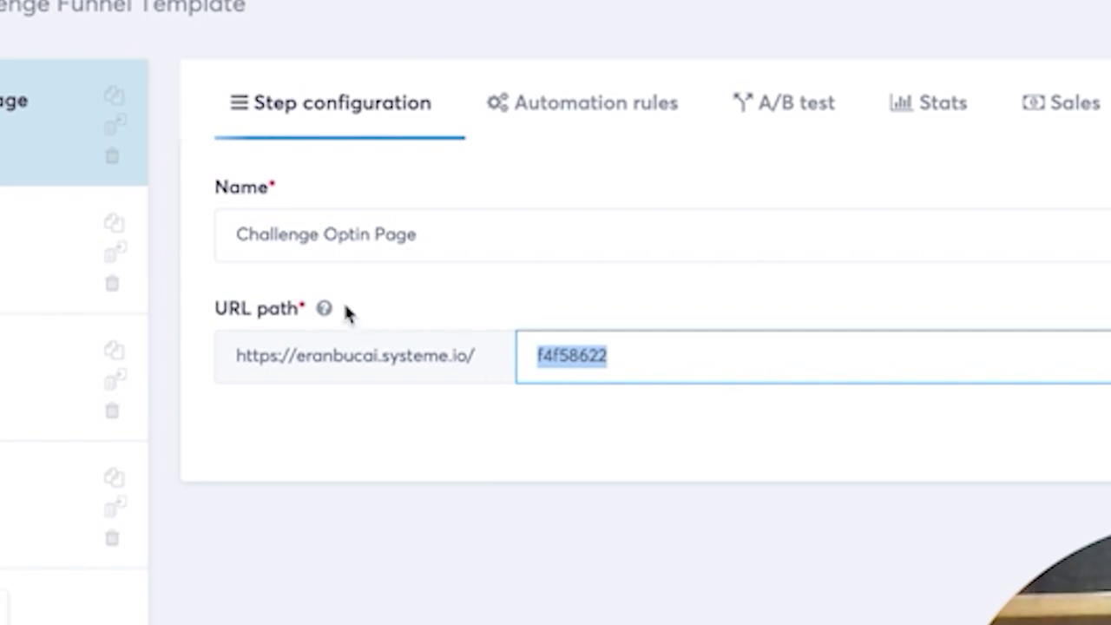
click(423, 314)
mouse_move(325, 314)
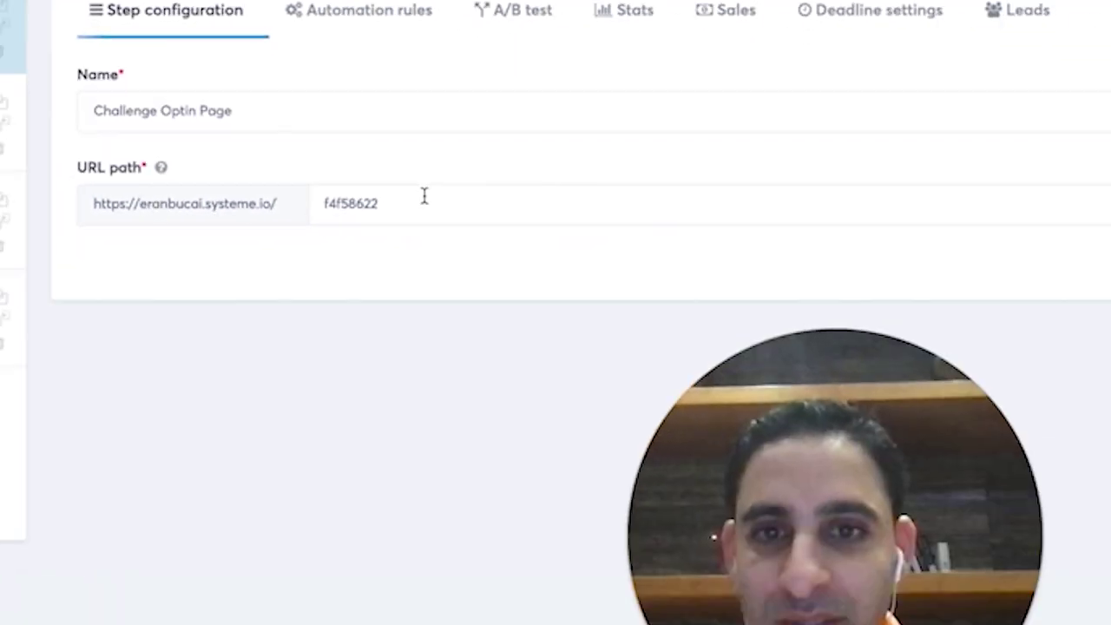
Extend the Challenge Optin Page's URL path to "f4f58622-23r89dcnusdwelgnjksd-sdgfuwdisgs" and save the funnel step.
click(900, 351)
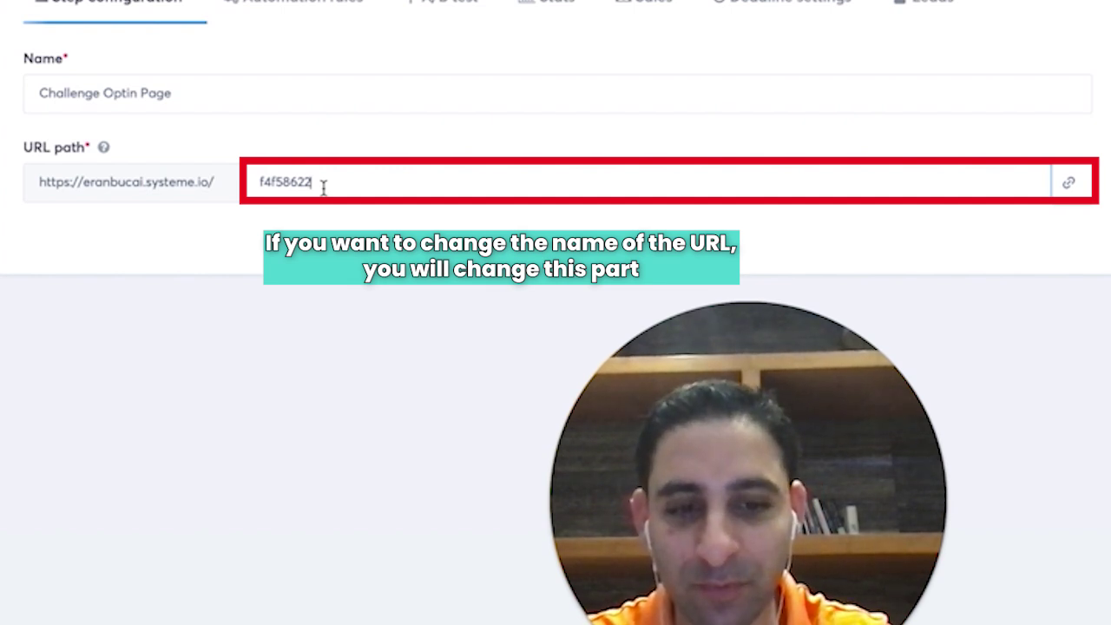
text(-23r89dcnusdwelgnjk)
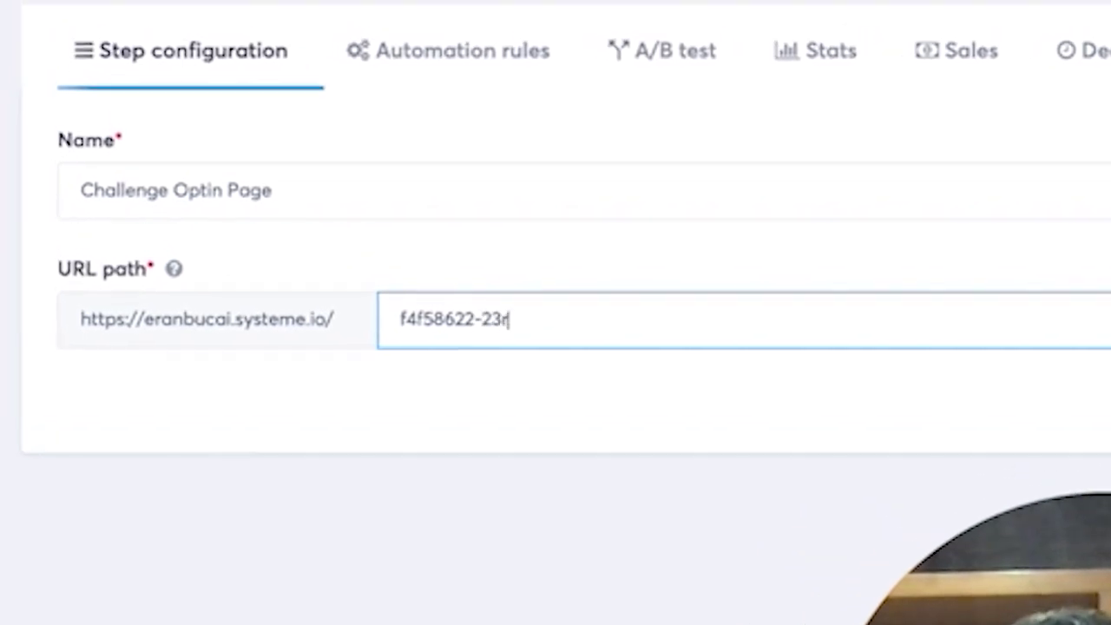
text(sd-sdgfuwdisgs)
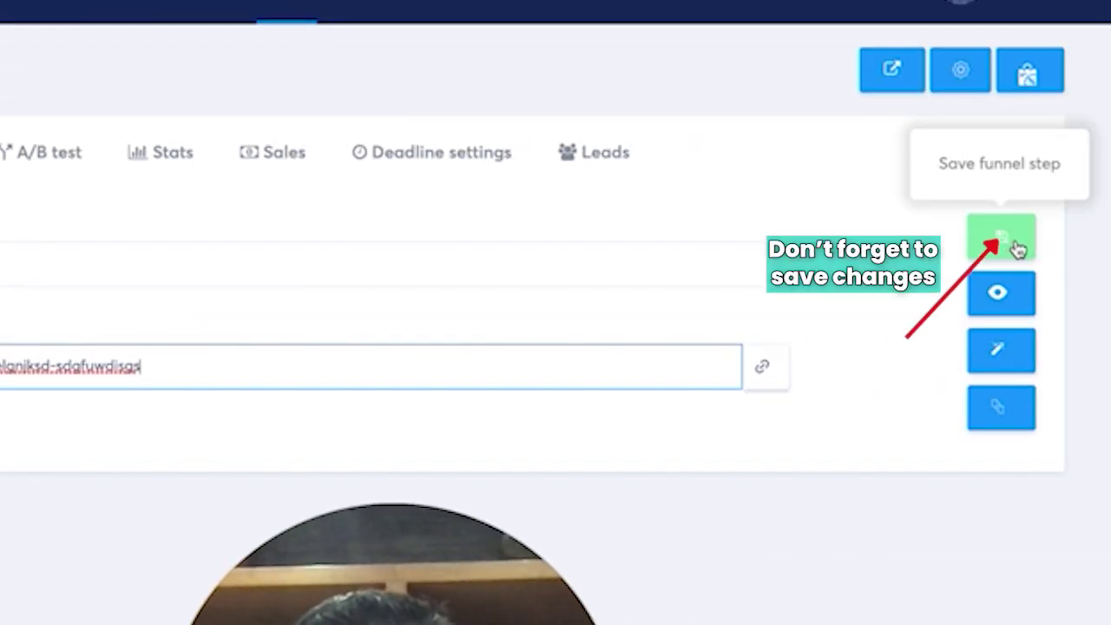
click(1018, 249)
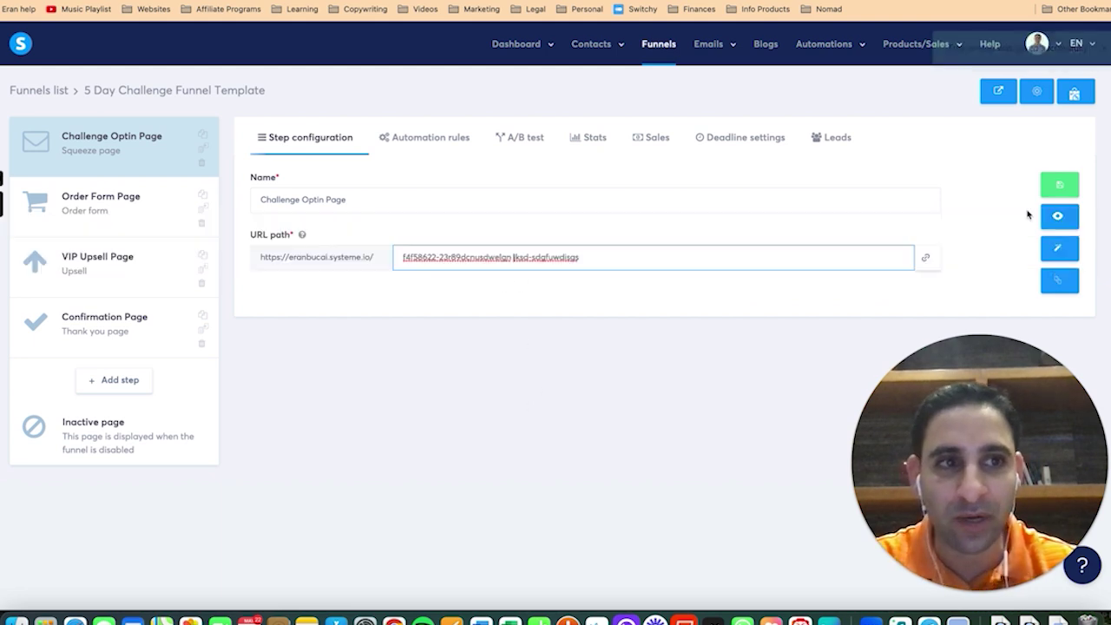
Try saving the URL path with a space before "jksd", and test its copied link in a new browser tab.
click(1058, 189)
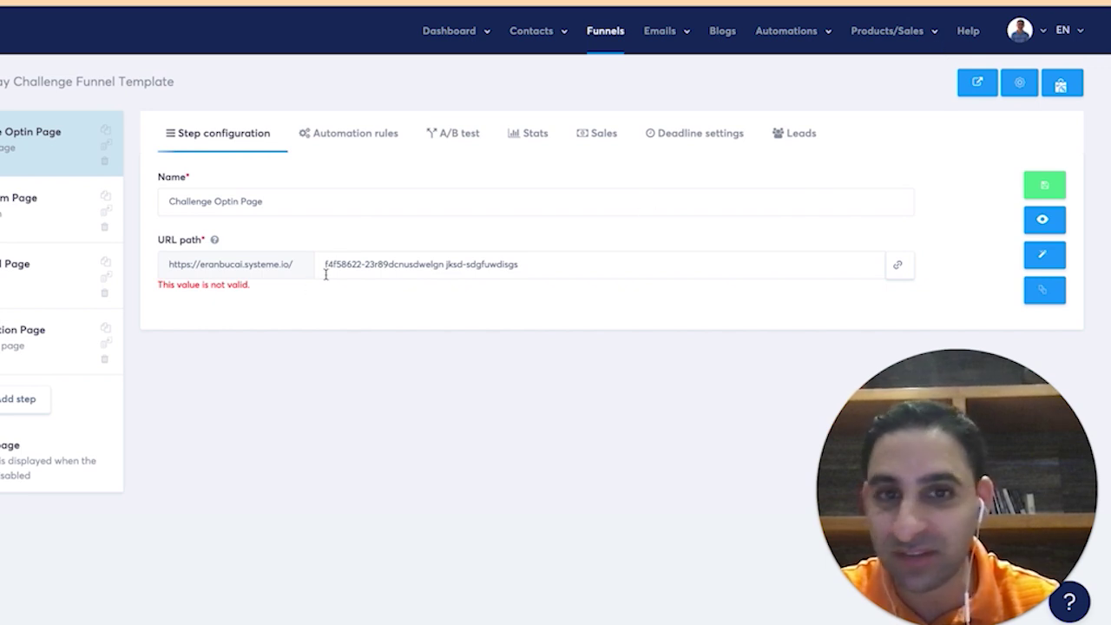
drag(257, 291, 153, 286)
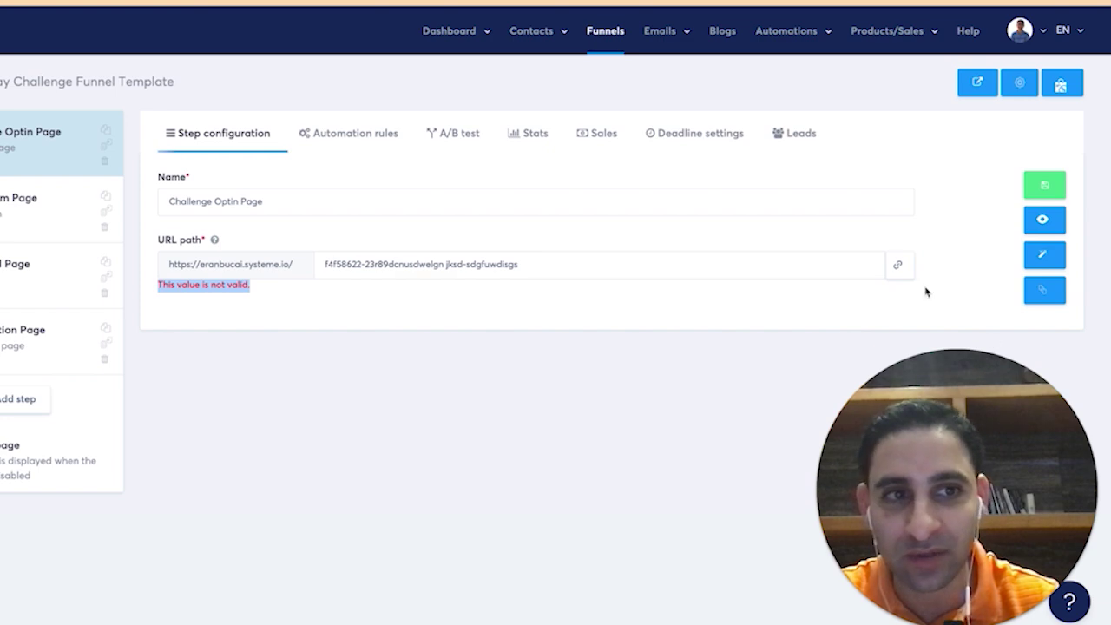
click(900, 268)
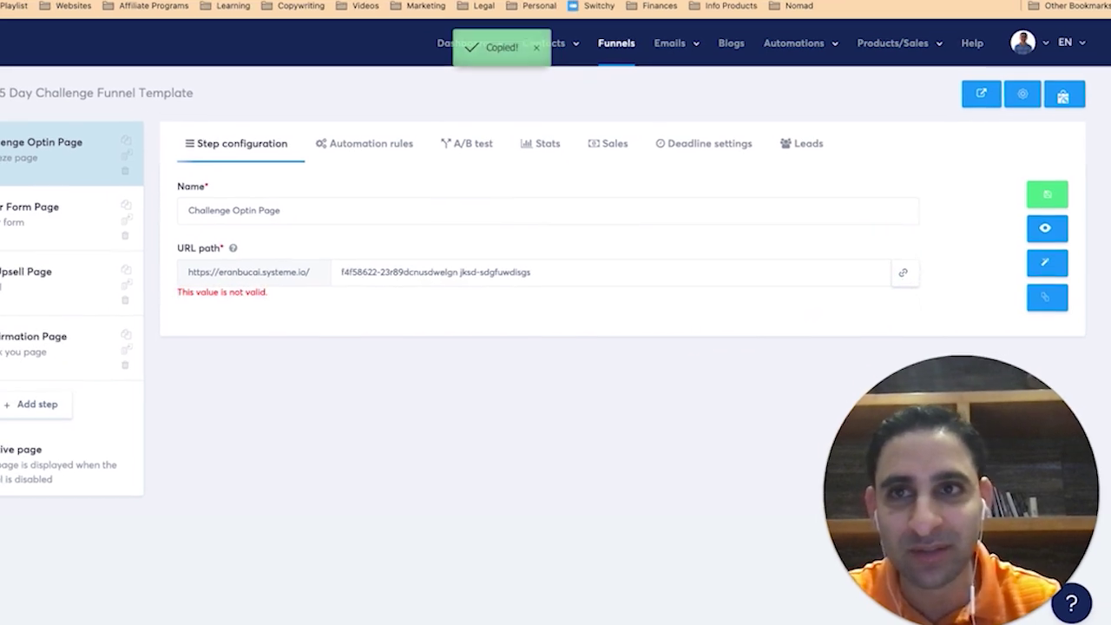
key(ctrl+t)
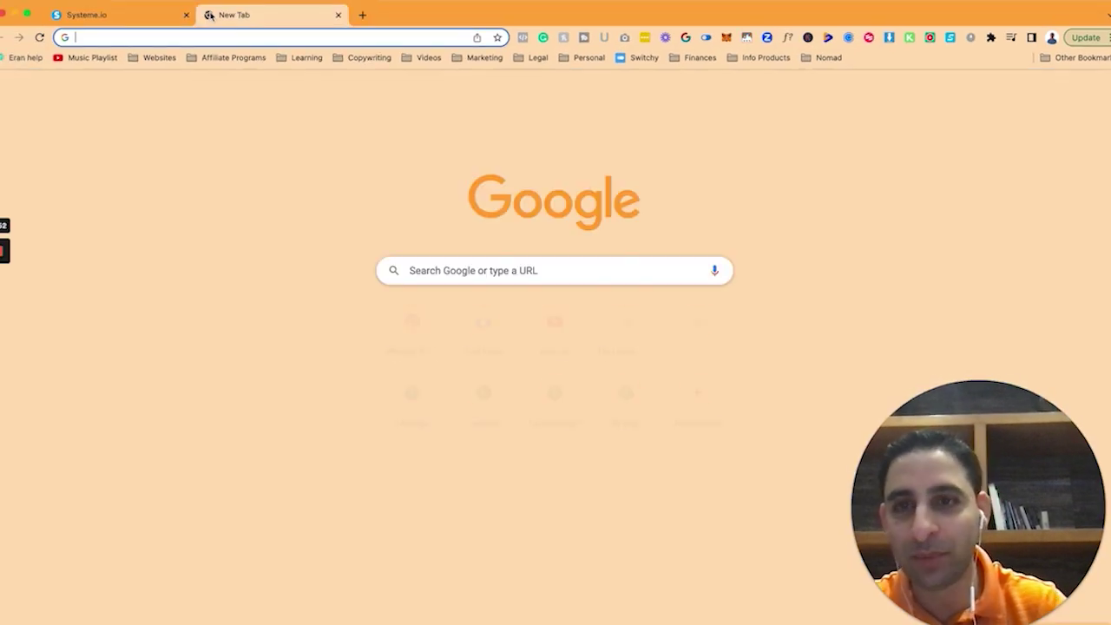
key(ctrl+v)
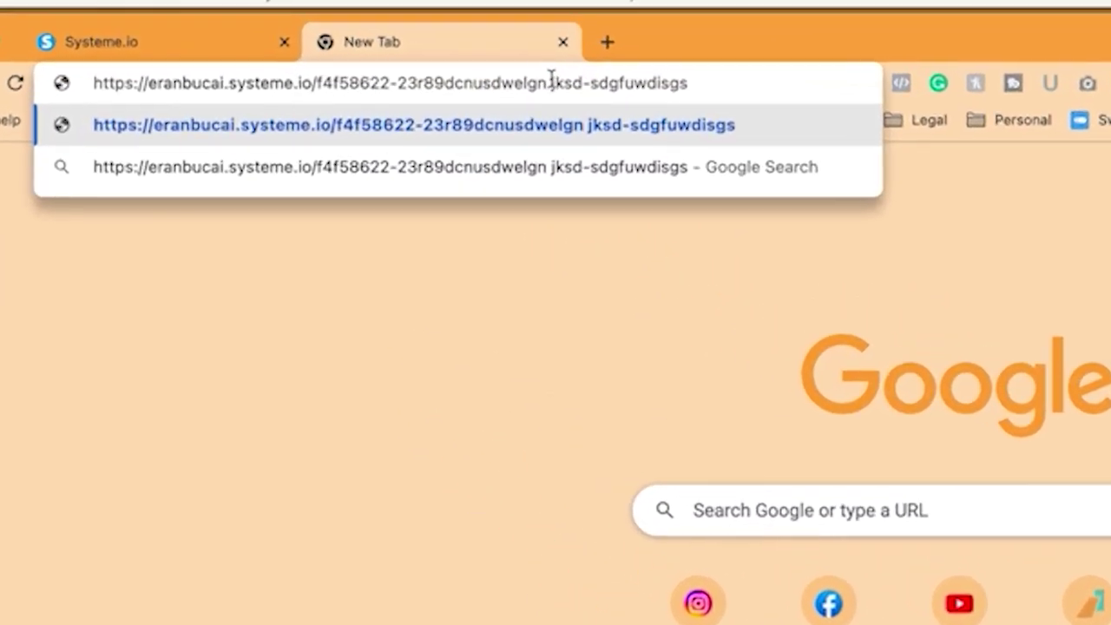
click(330, 34)
key(Return)
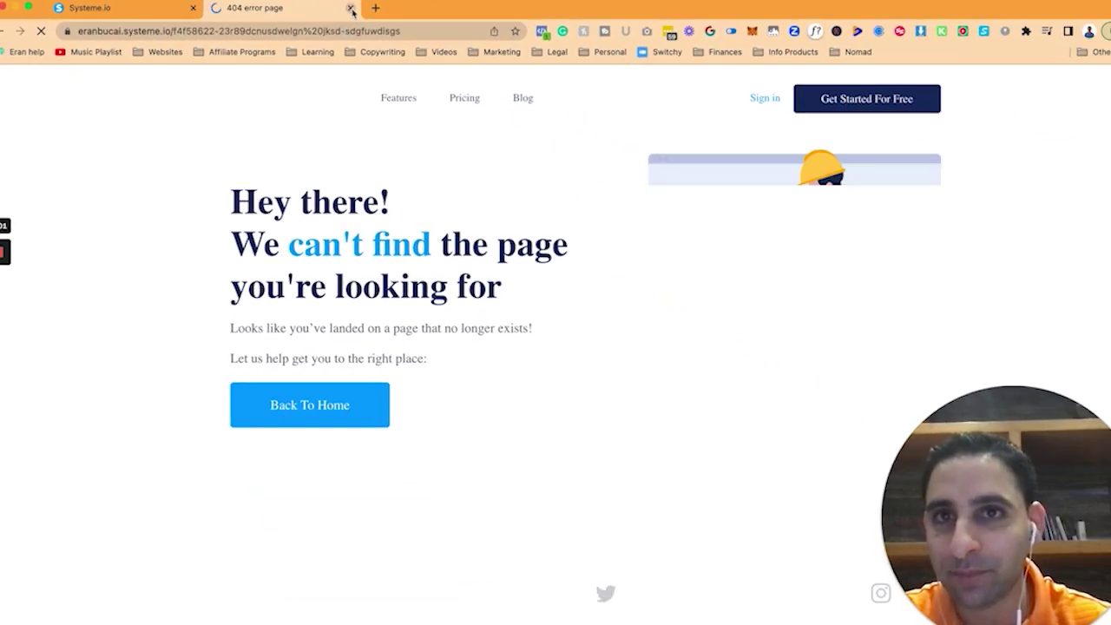
click(352, 8)
Remove the space before "jksd" from the URL path and save the funnel step.
click(536, 306)
key(BackSpace)
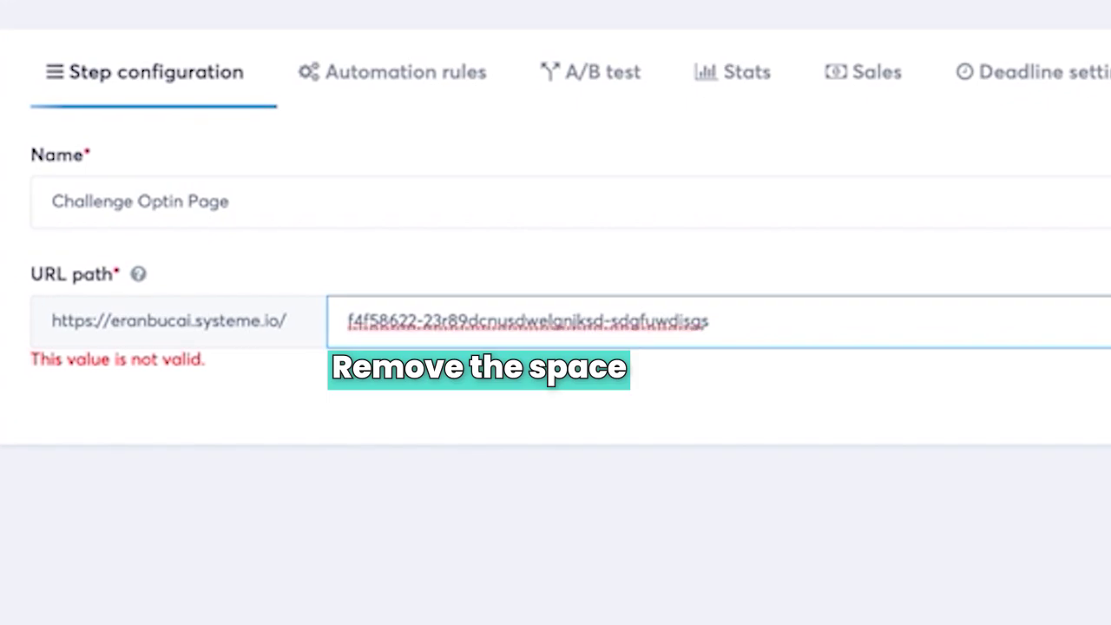
click(1045, 225)
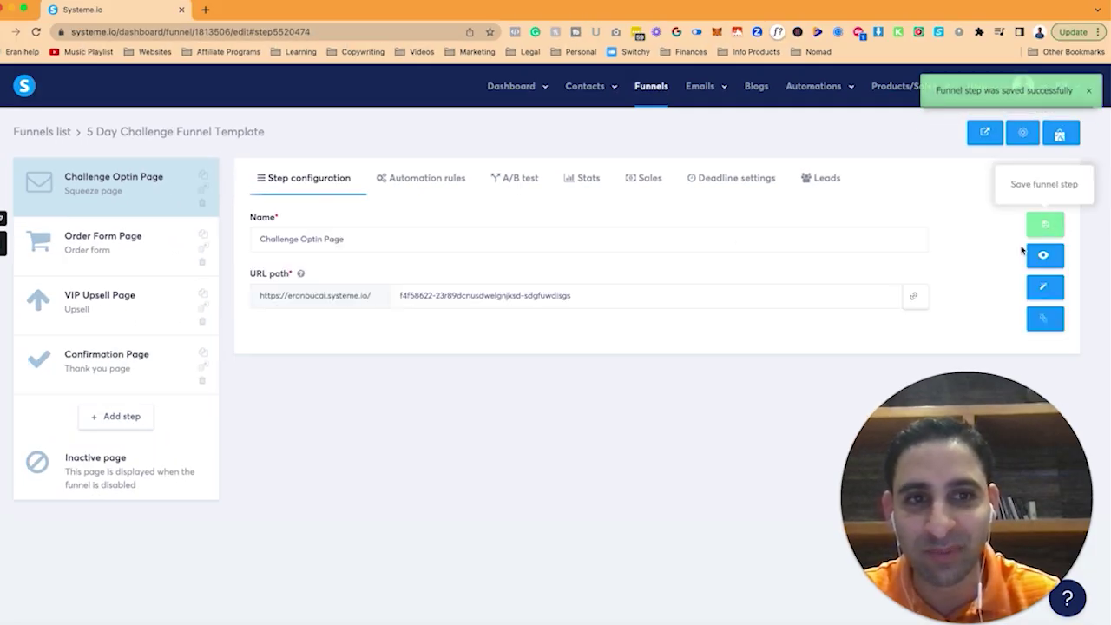
Copy the optin page's link, check it in a new browser tab, and return to the funnel editor.
click(917, 304)
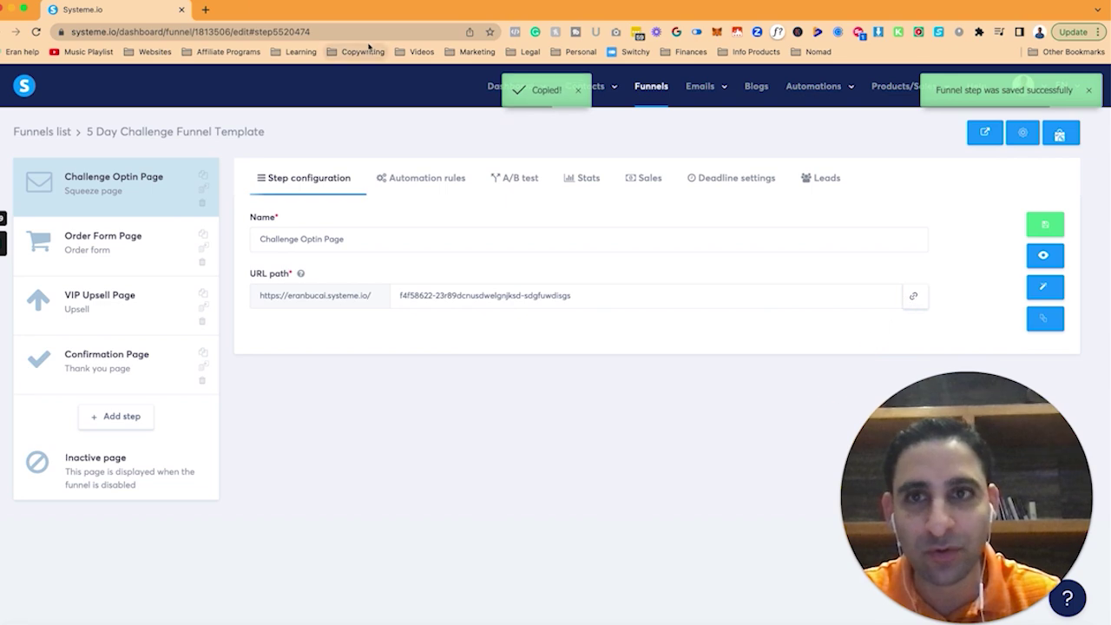
click(206, 9)
click(216, 32)
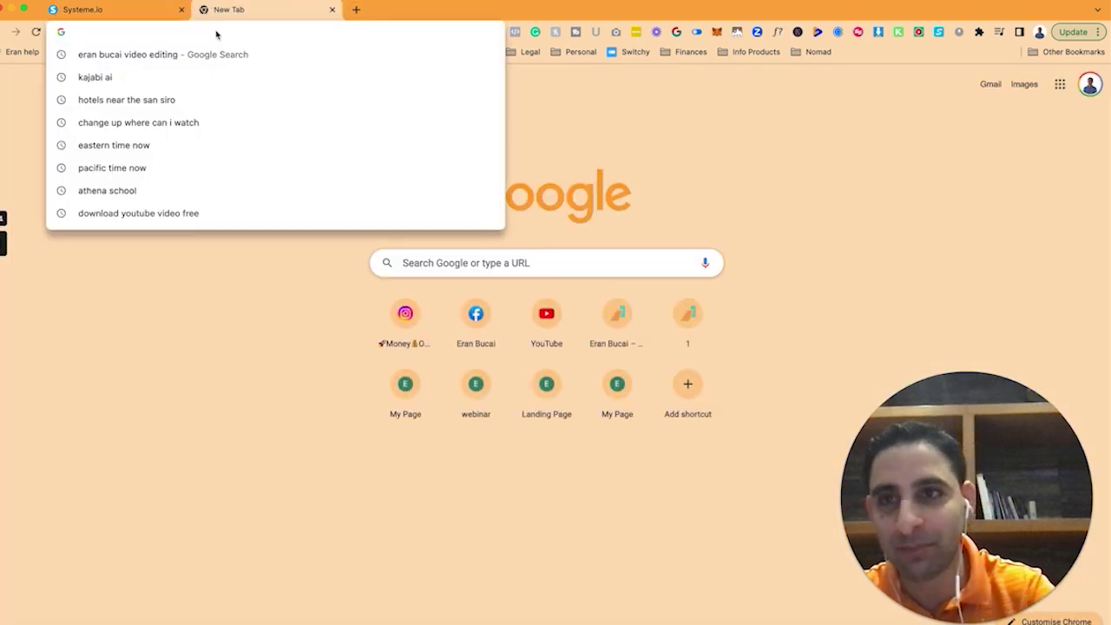
key(super+v)
key(Return)
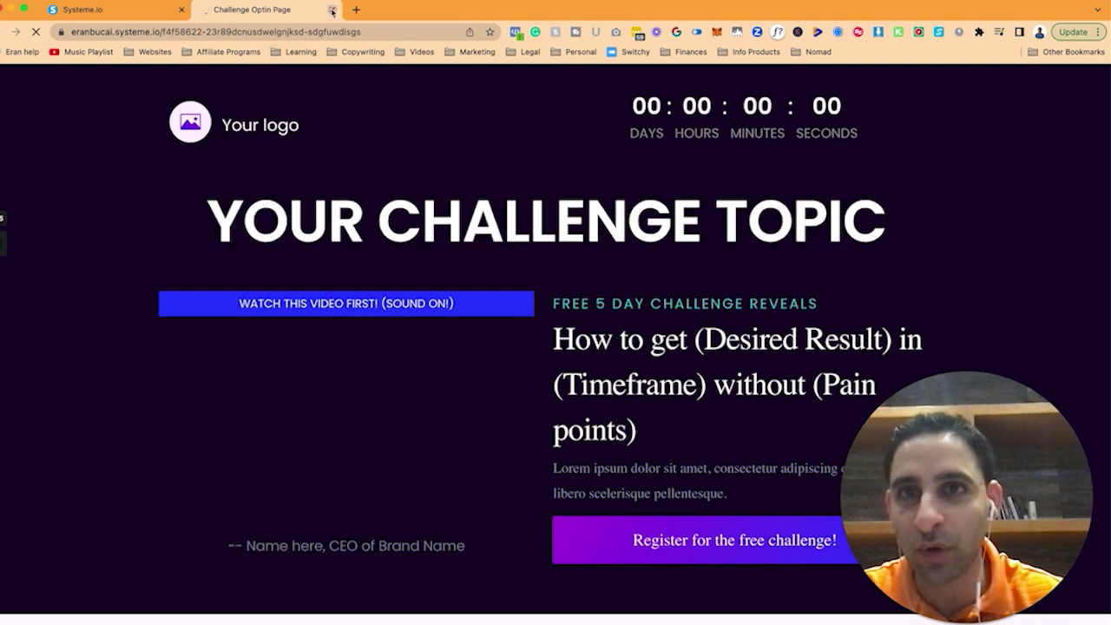
key(super+w)
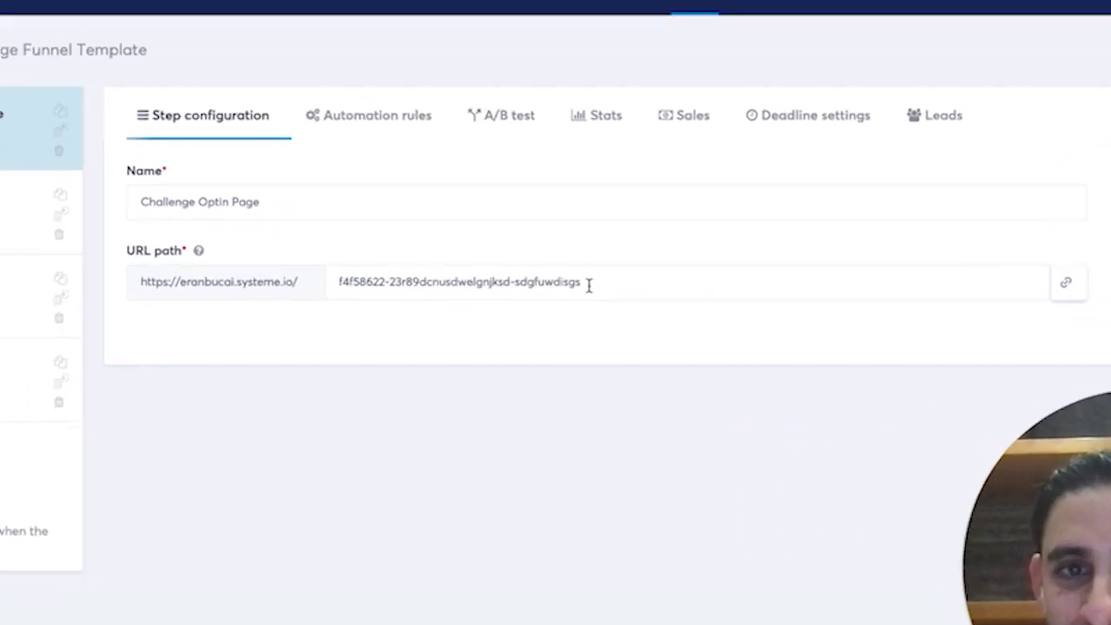
Try to save the URL path with the special characters "*&#@" appended.
click(577, 295)
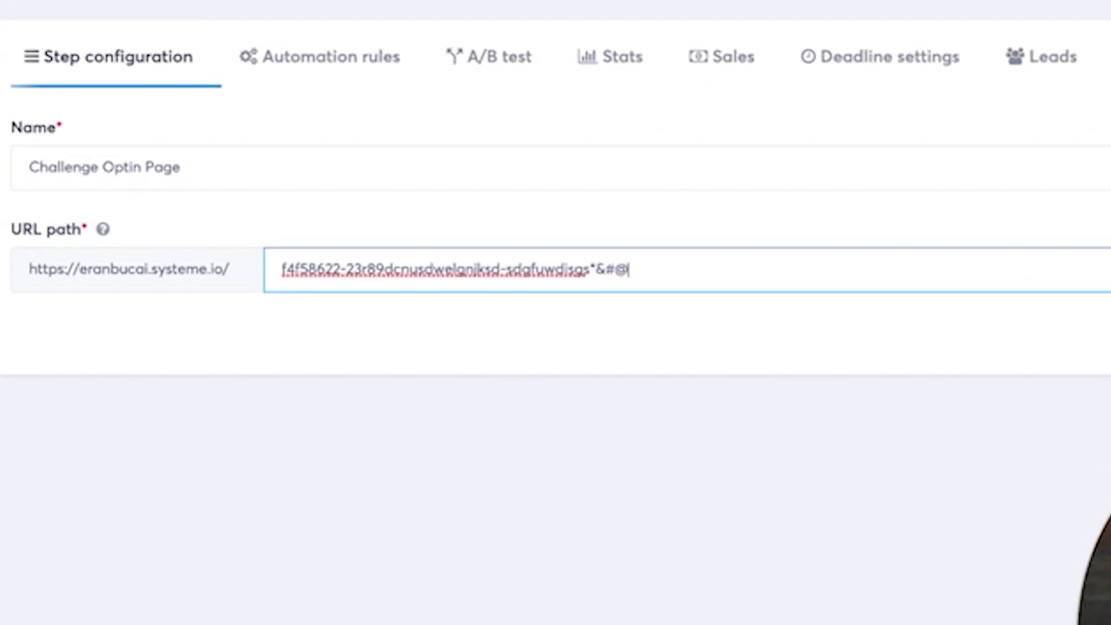
key(Return)
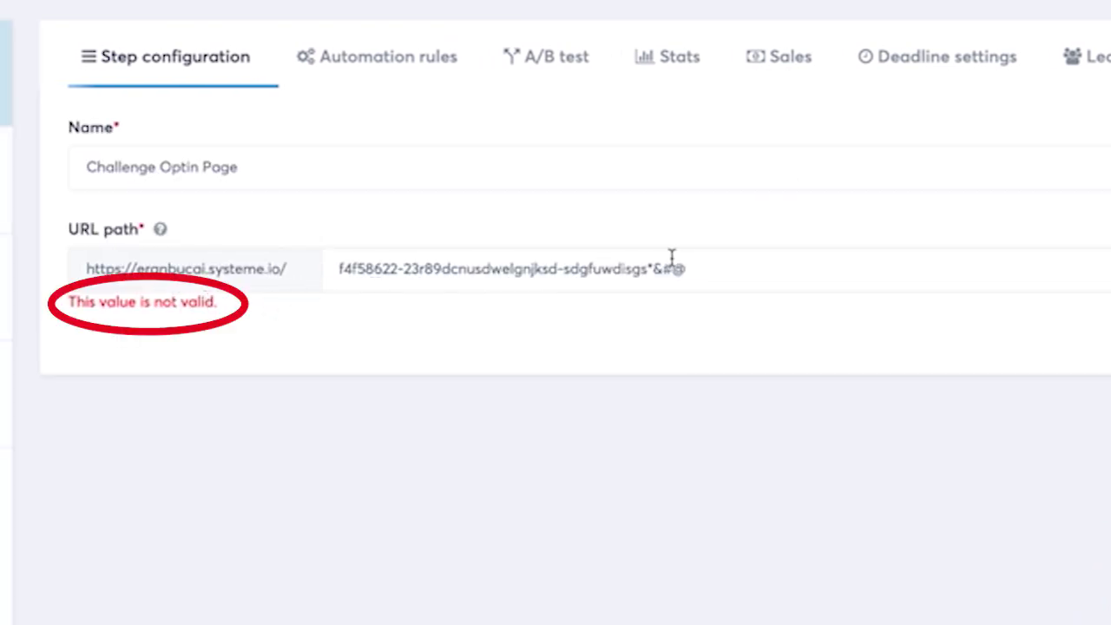
Strip the special characters, end the URL path in a capital "E" instead of the final "s", and save the funnel step.
click(710, 261)
key(BackSpace)
key(BackSpace)
key(BackSpace)
key(BackSpace)
key(BackSpace)
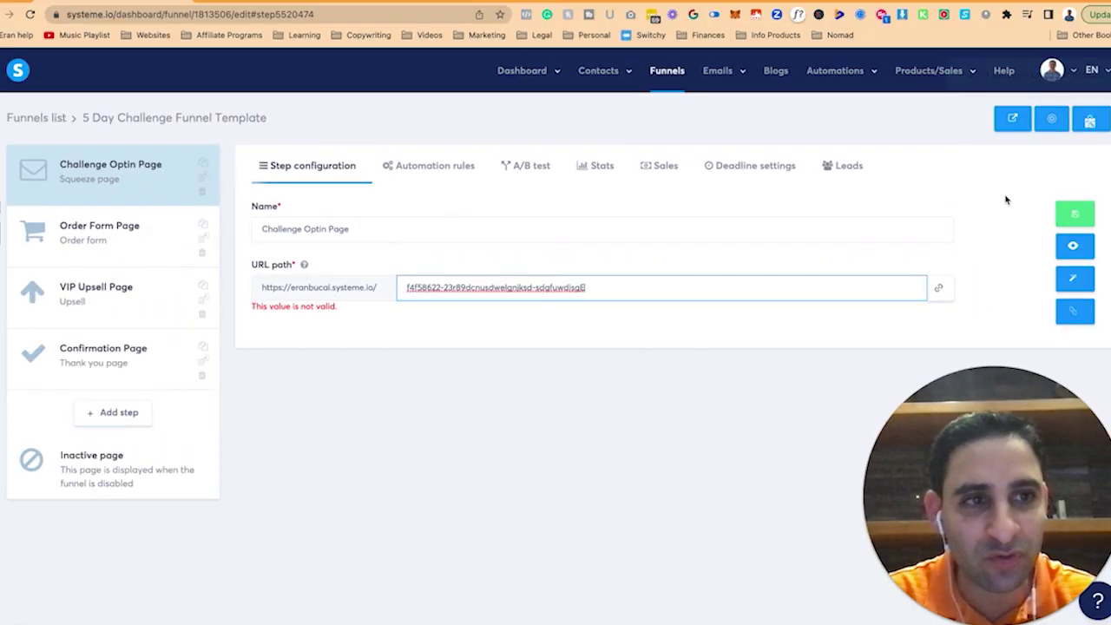
click(1076, 212)
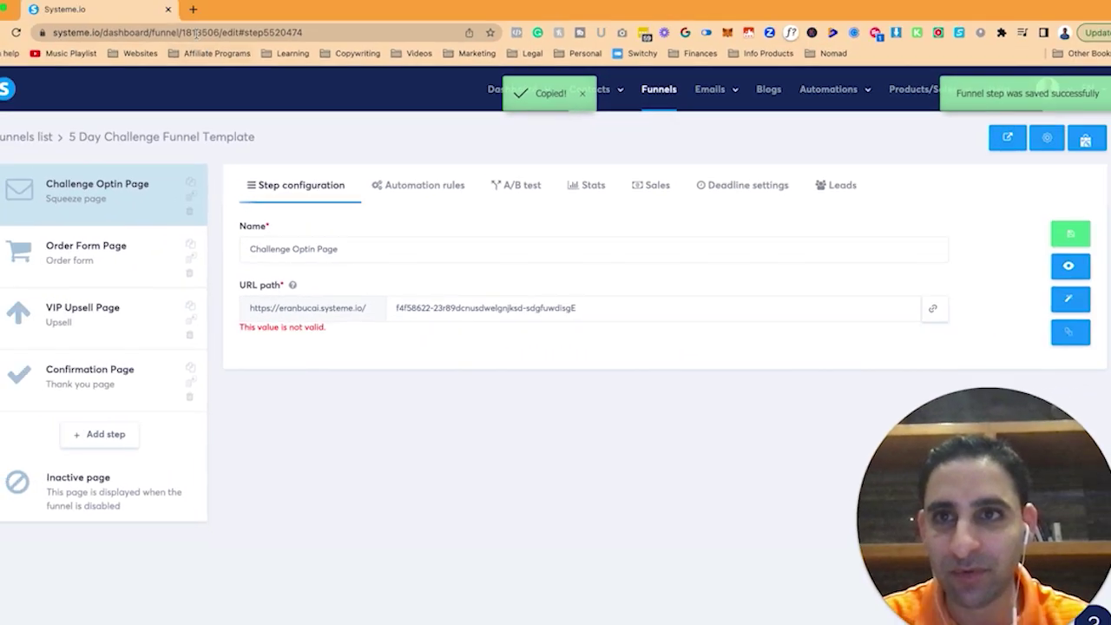
Check the copied link with the capital-letter ending in a new browser tab, and return to the funnel editor.
click(199, 19)
key(super+v)
key(Return)
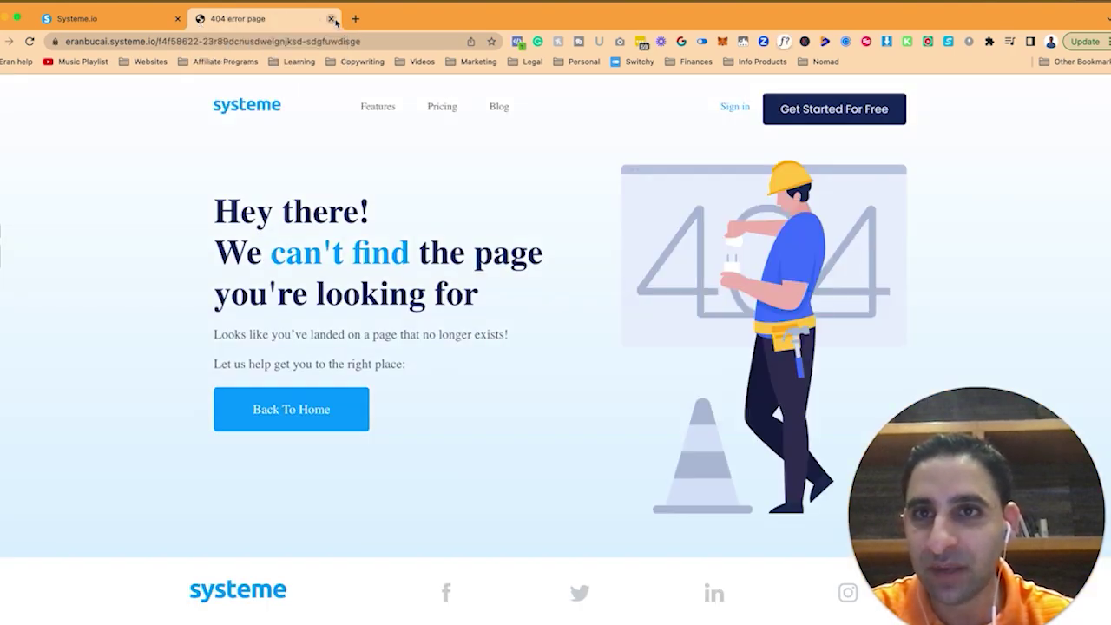
click(332, 18)
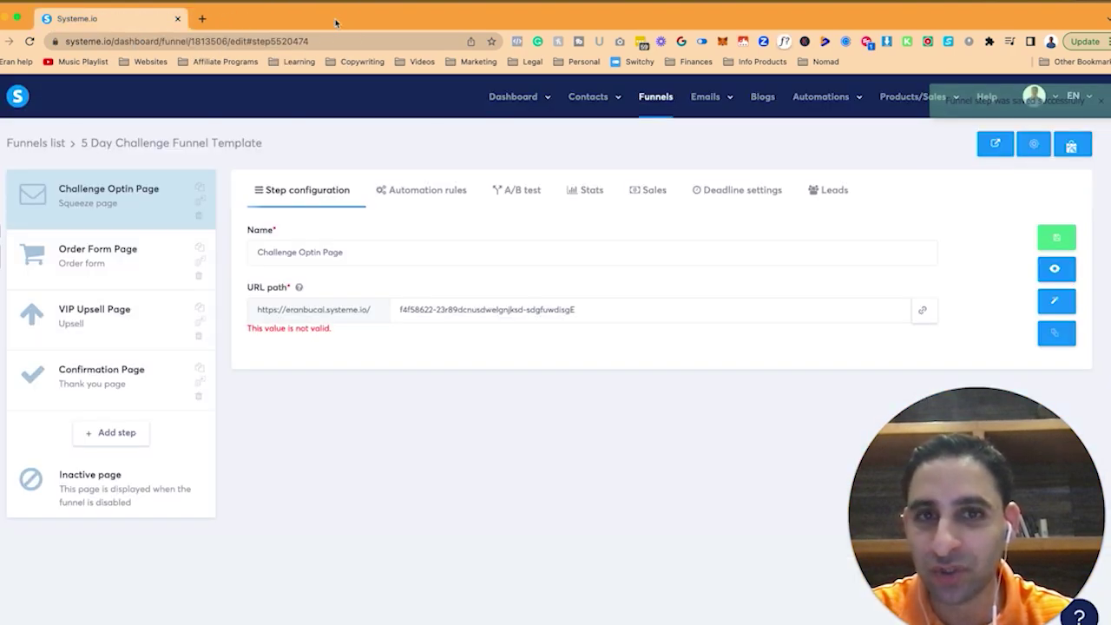
Replace the URL path's final capital letter with a lowercase "e" and save the funnel step.
click(576, 310)
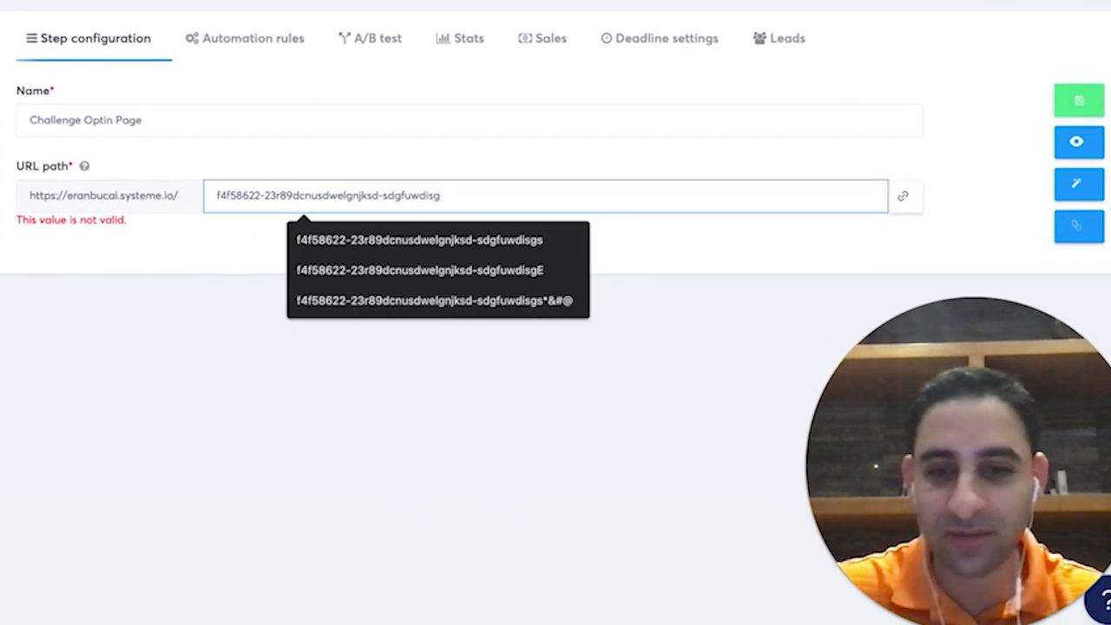
text(E)
click(1063, 135)
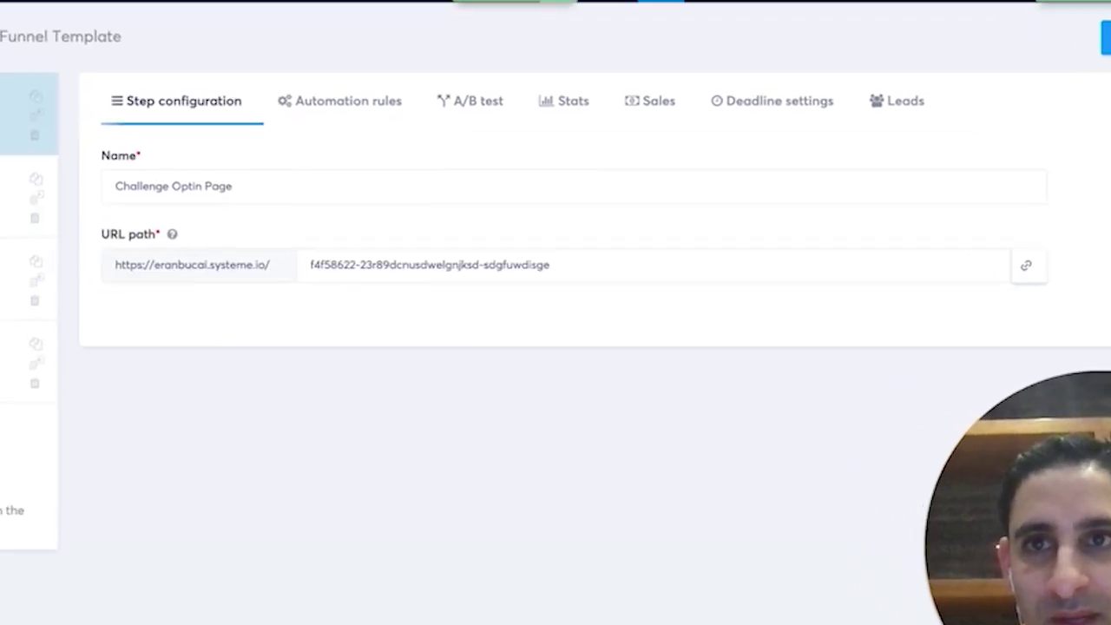
Copy the page link with the lowercase ending and open it in a new browser tab.
click(903, 196)
key(super+t)
key(super+v)
key(Return)
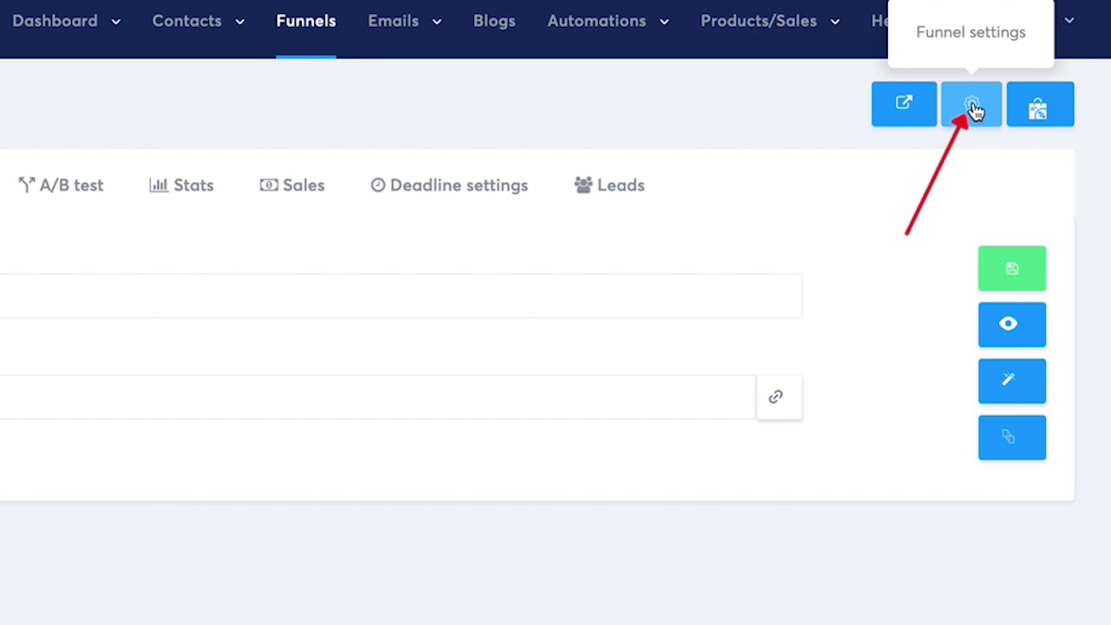
Look through the connected domain names available for the funnel in its settings, and close them without changing the domain.
click(972, 105)
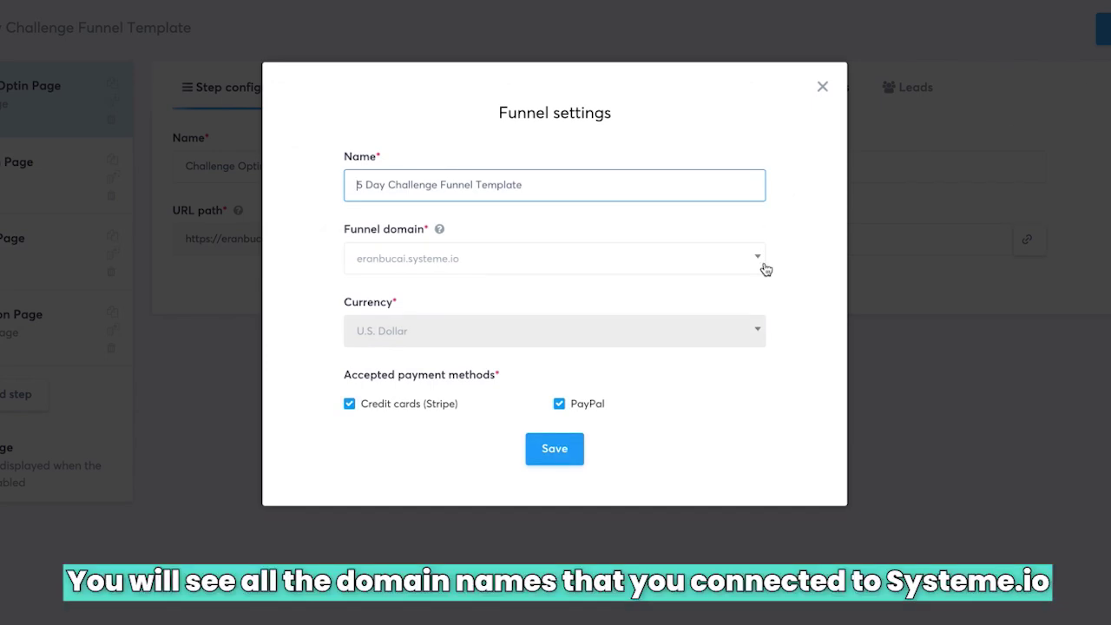
click(756, 261)
scroll(714, 350, down, 3)
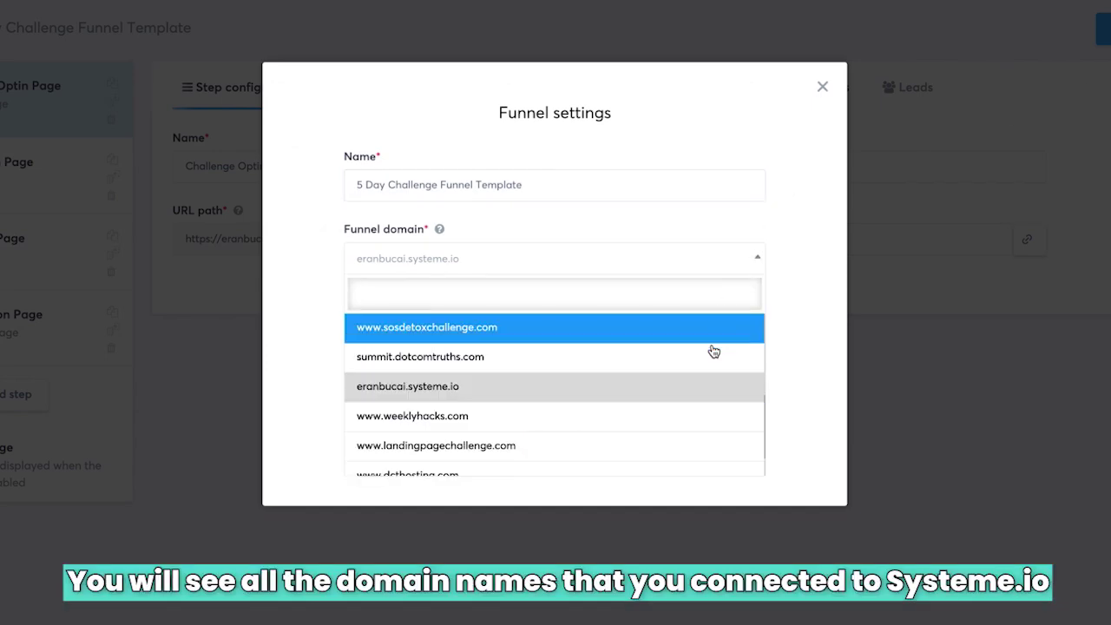
scroll(713, 350, up, 5)
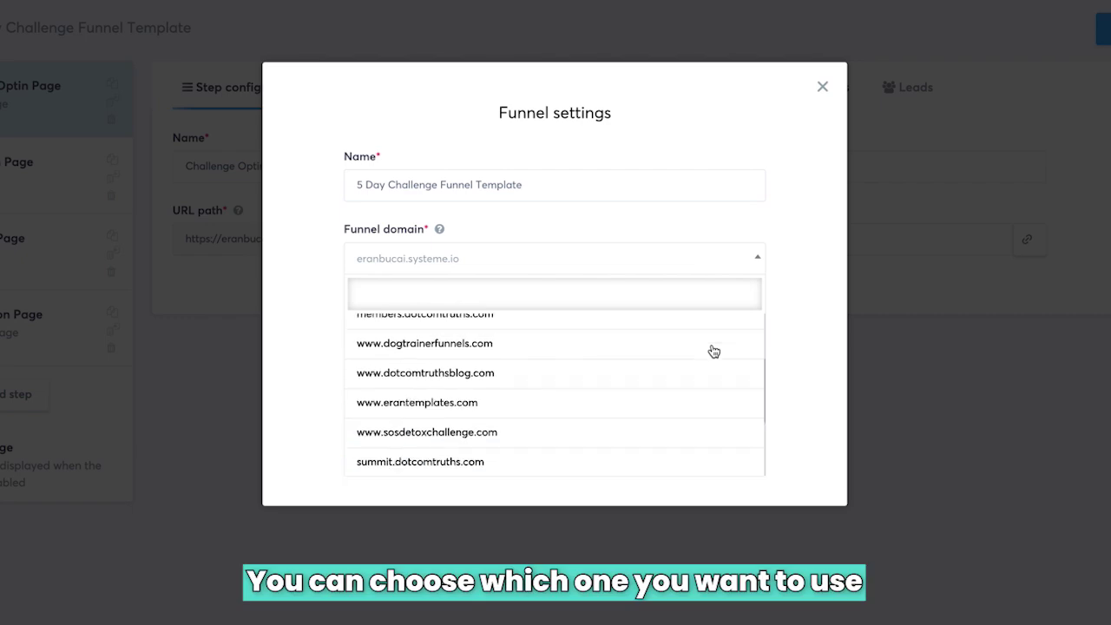
scroll(714, 351, down, 5)
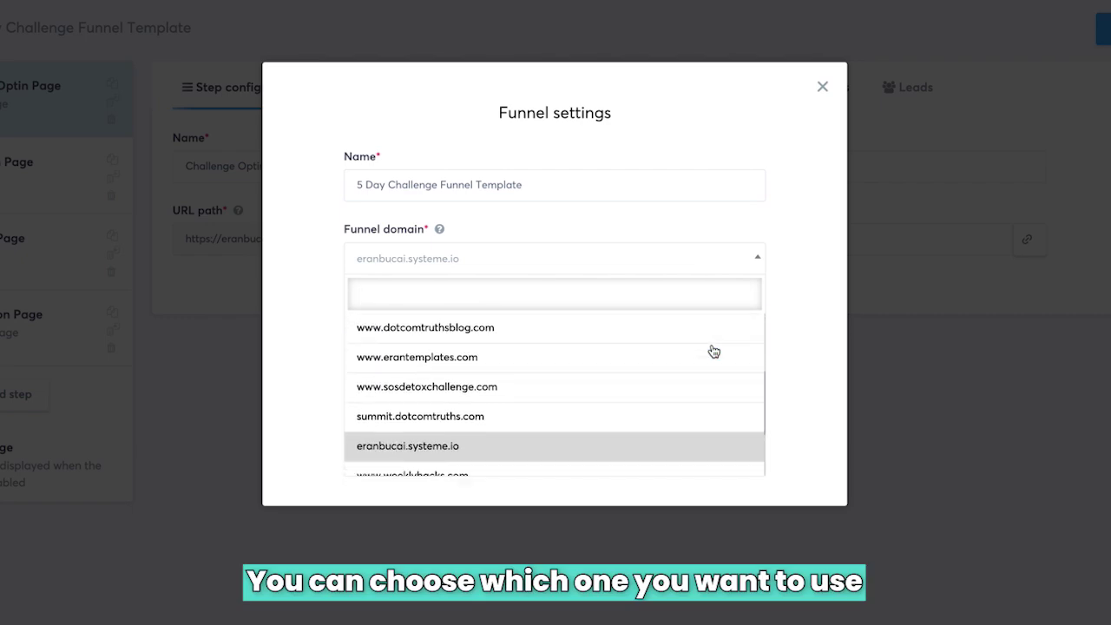
click(823, 87)
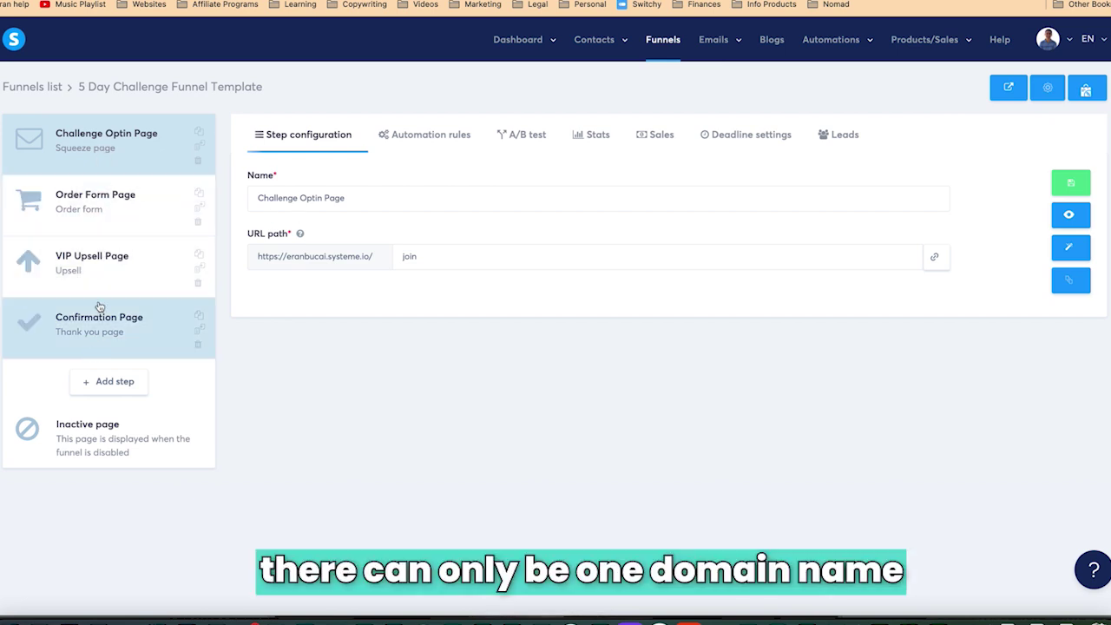
Check the URL domain on the Order Form Page, VIP Upsell Page and Confirmation Page of the funnel.
click(103, 194)
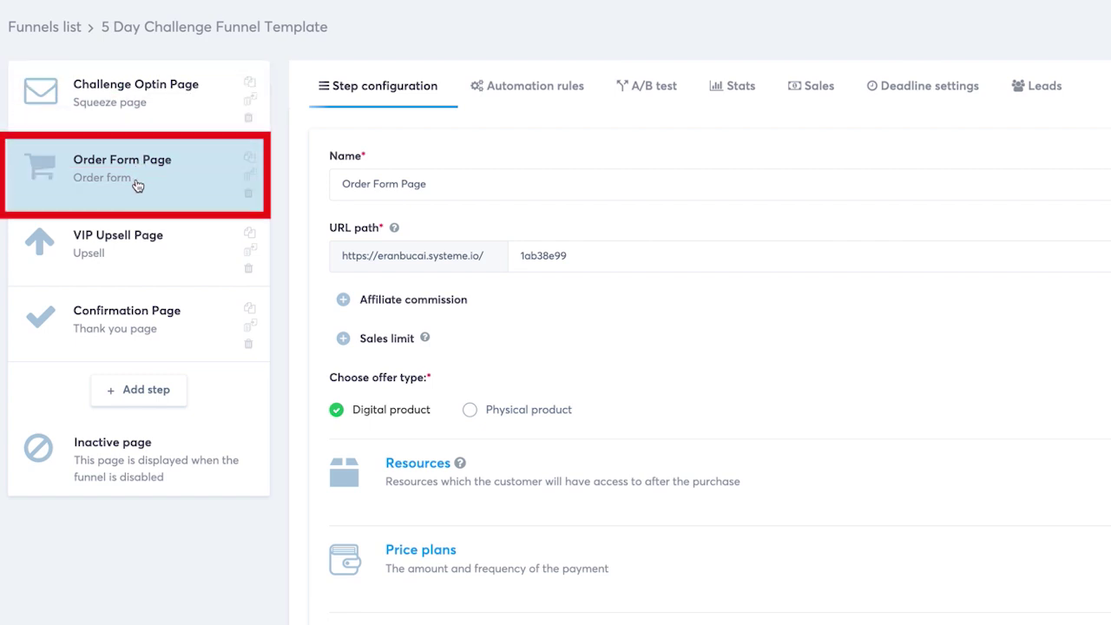
click(136, 235)
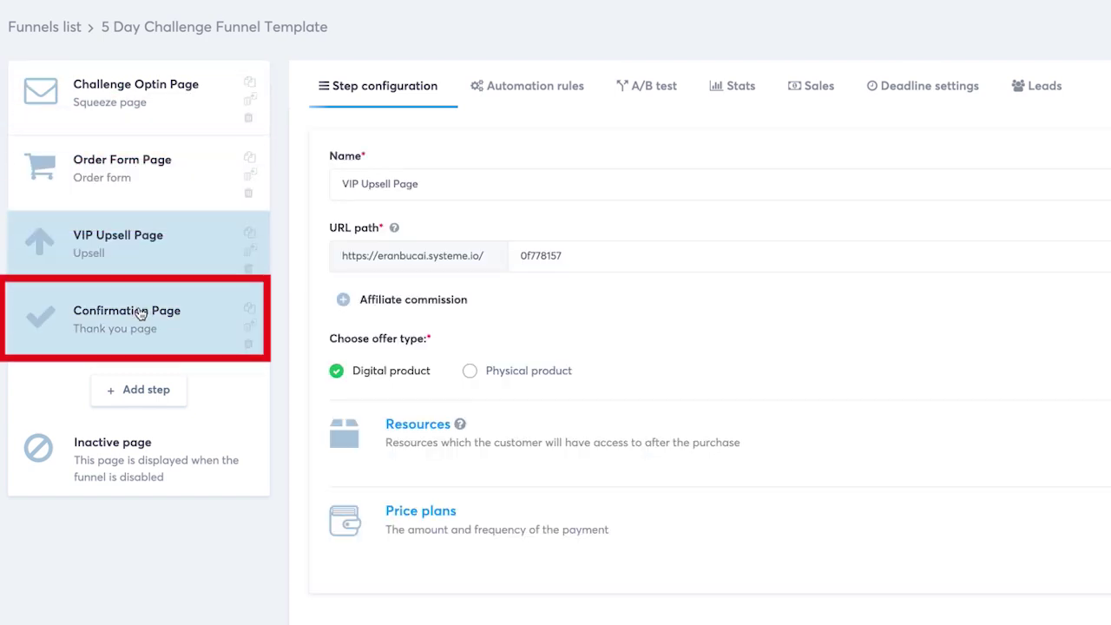
click(140, 314)
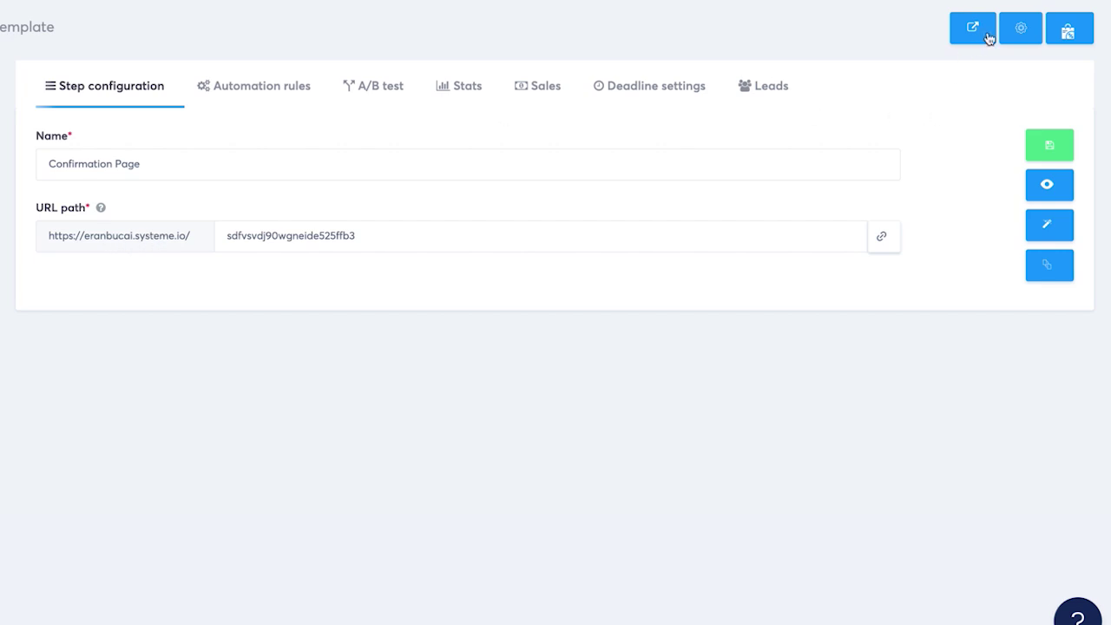
click(1021, 33)
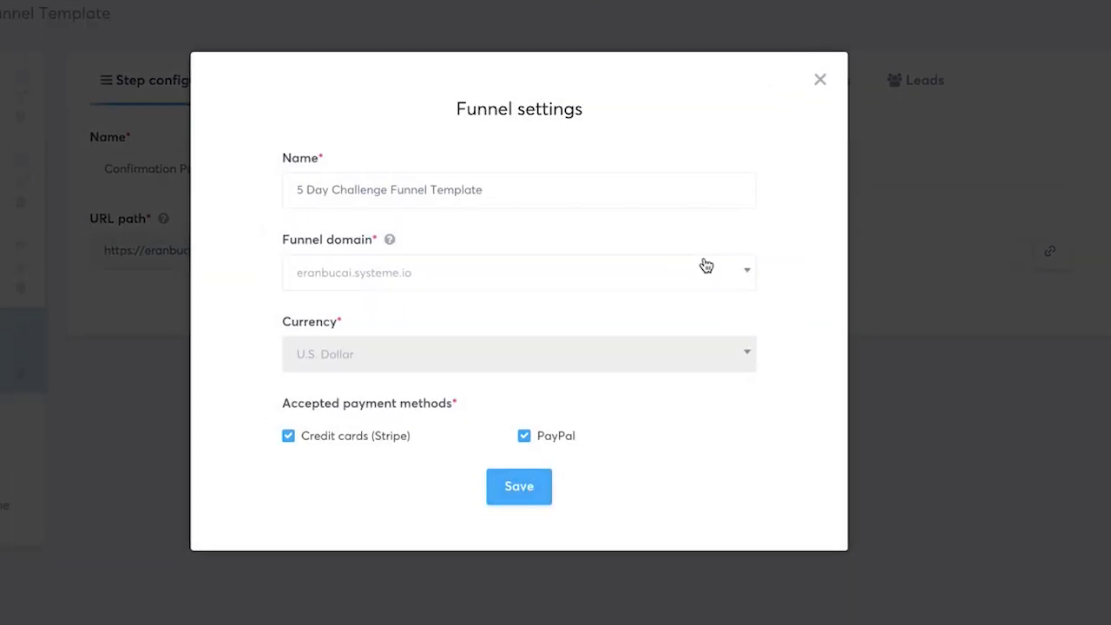
click(665, 271)
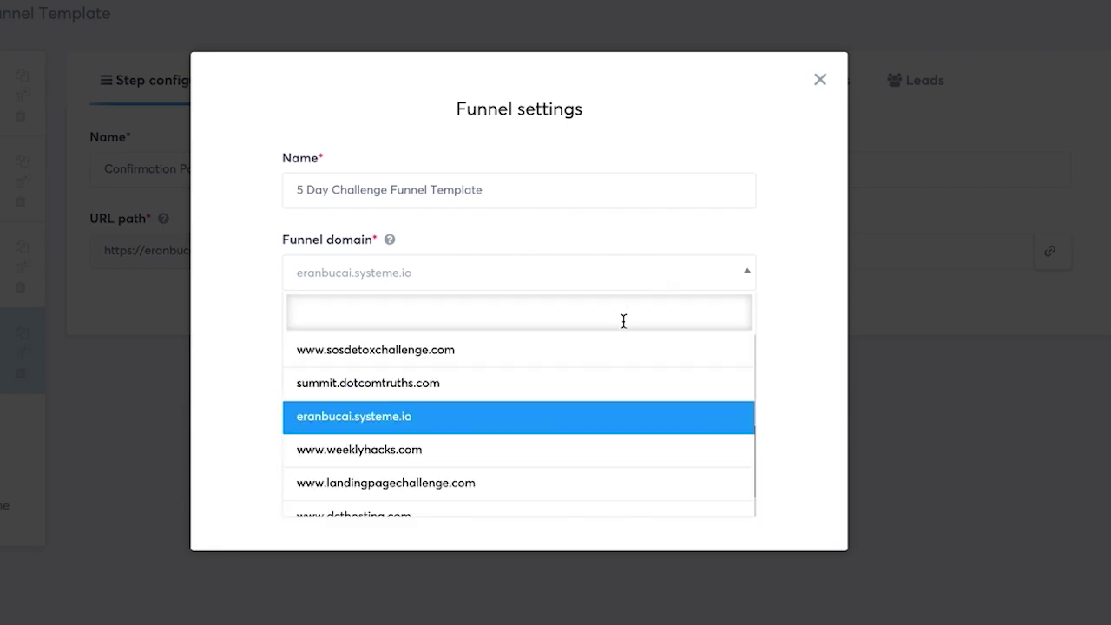
click(593, 352)
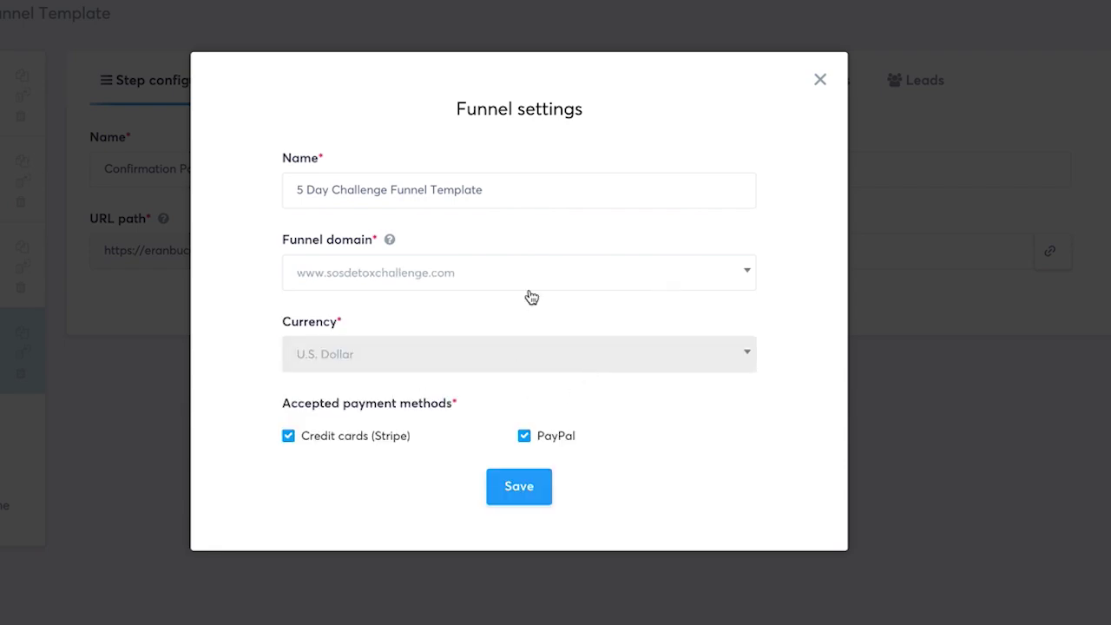
click(517, 486)
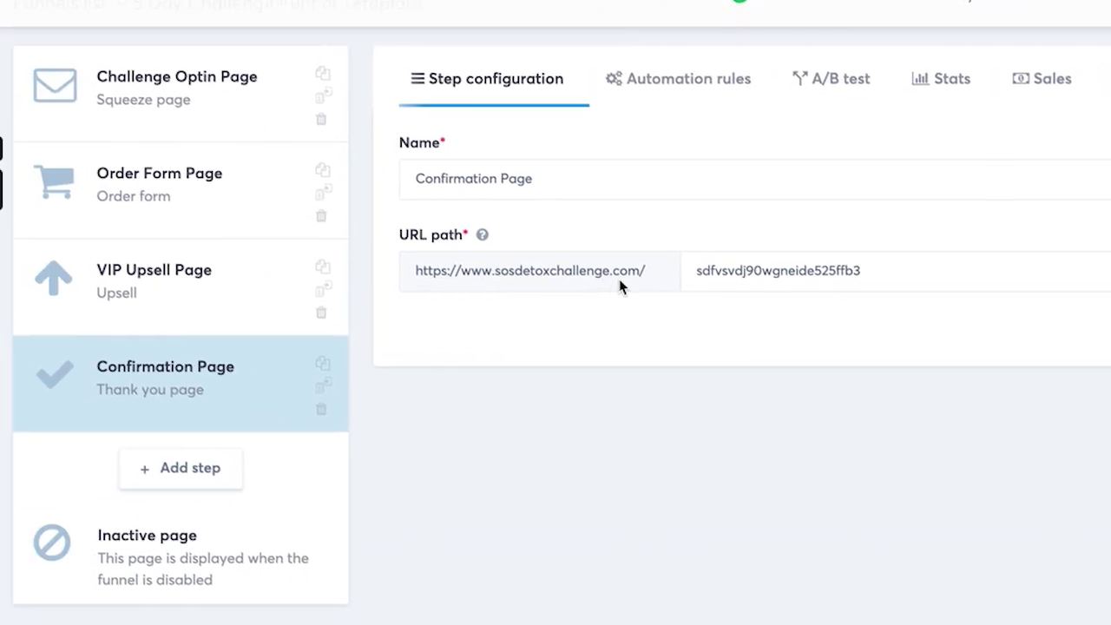
click(174, 272)
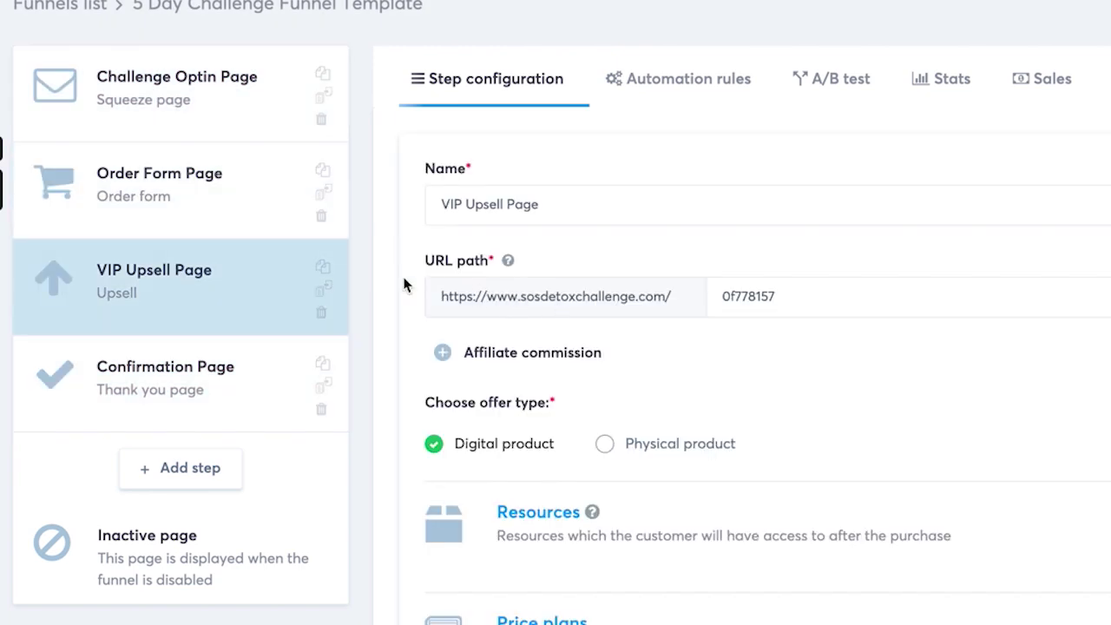
click(216, 196)
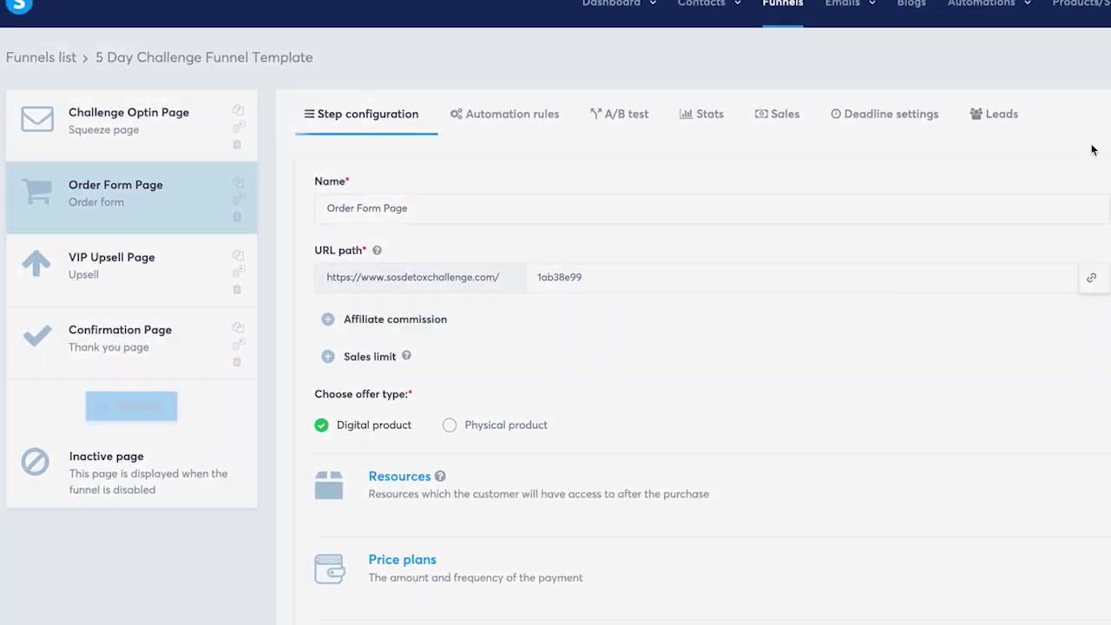
Set the funnel domain back to the account's own systeme.io subdomain and save the funnel settings.
click(1045, 82)
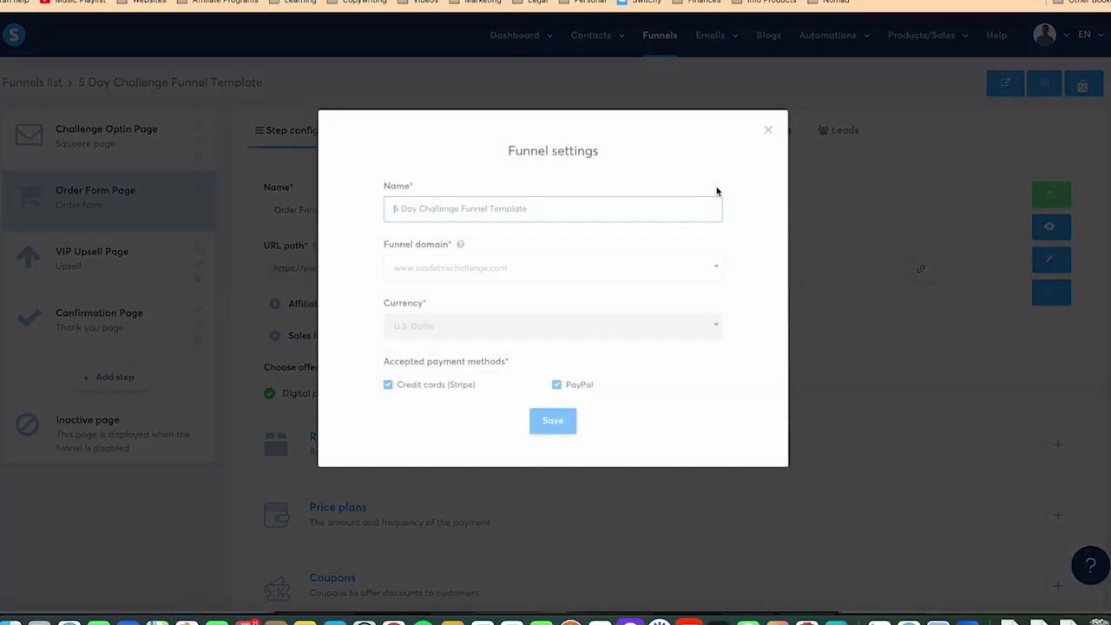
click(664, 270)
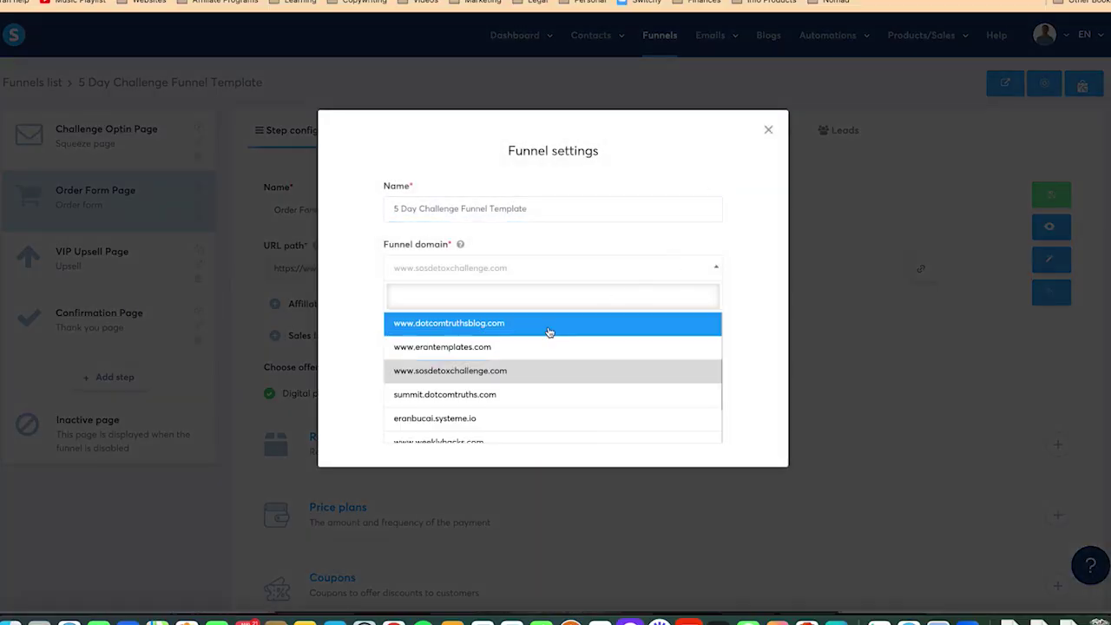
scroll(539, 352, down, 3)
scroll(539, 349, up, 5)
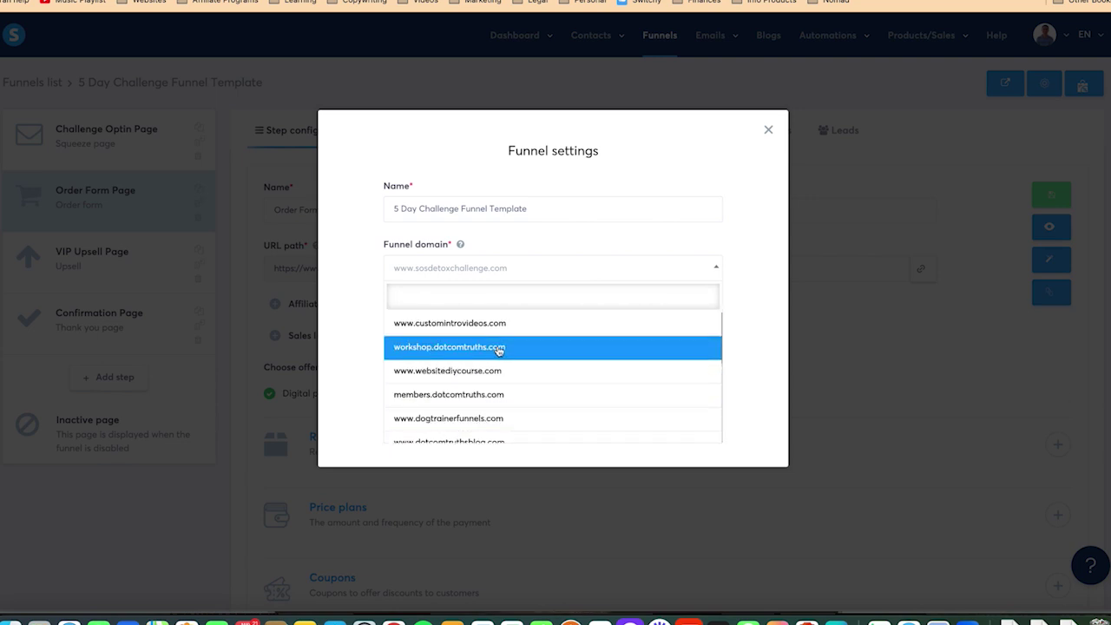
scroll(487, 395, down, 2)
scroll(487, 396, down, 3)
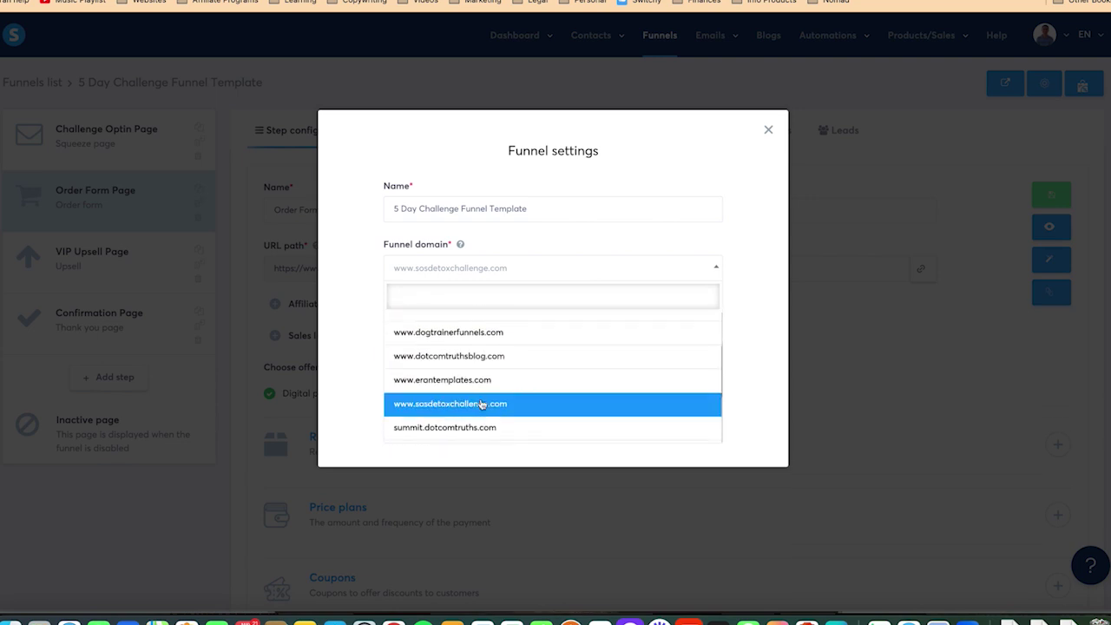
click(462, 379)
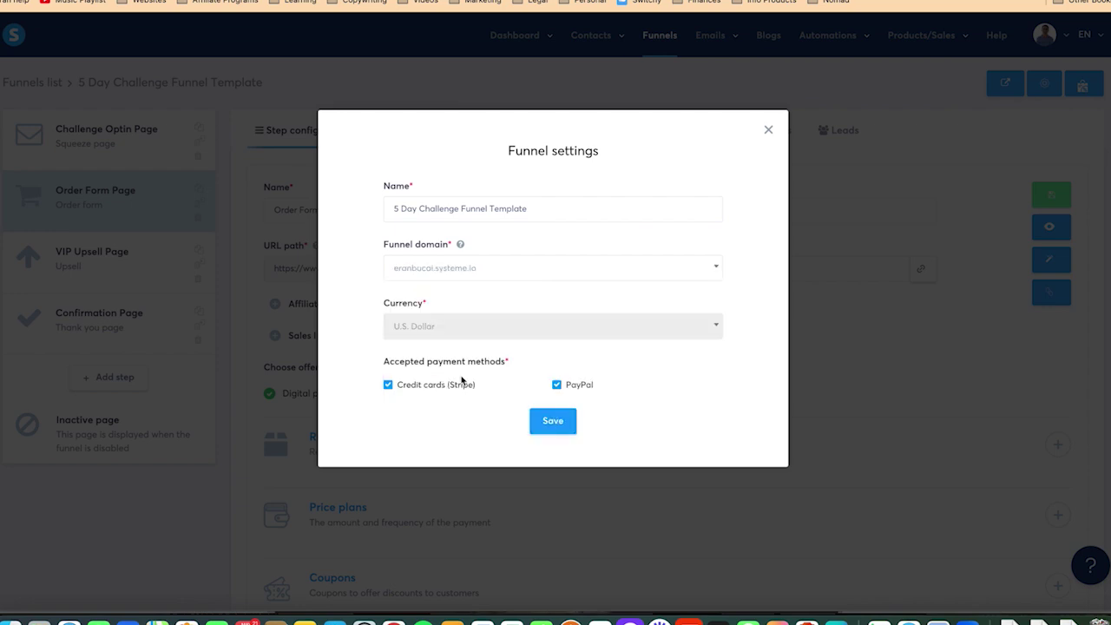
click(547, 425)
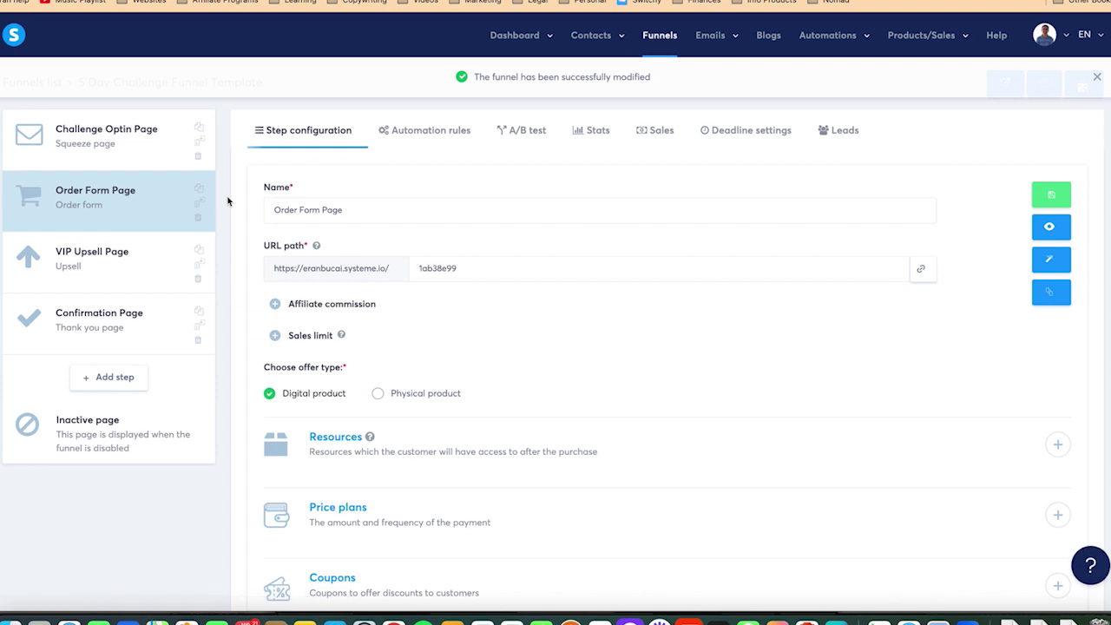
click(1096, 78)
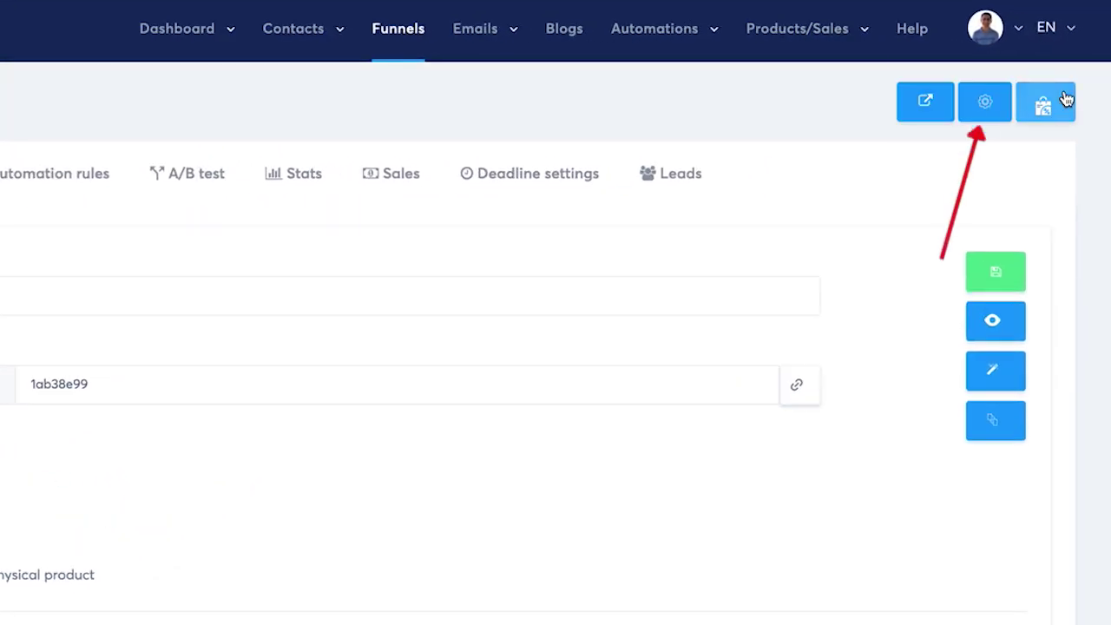
click(986, 105)
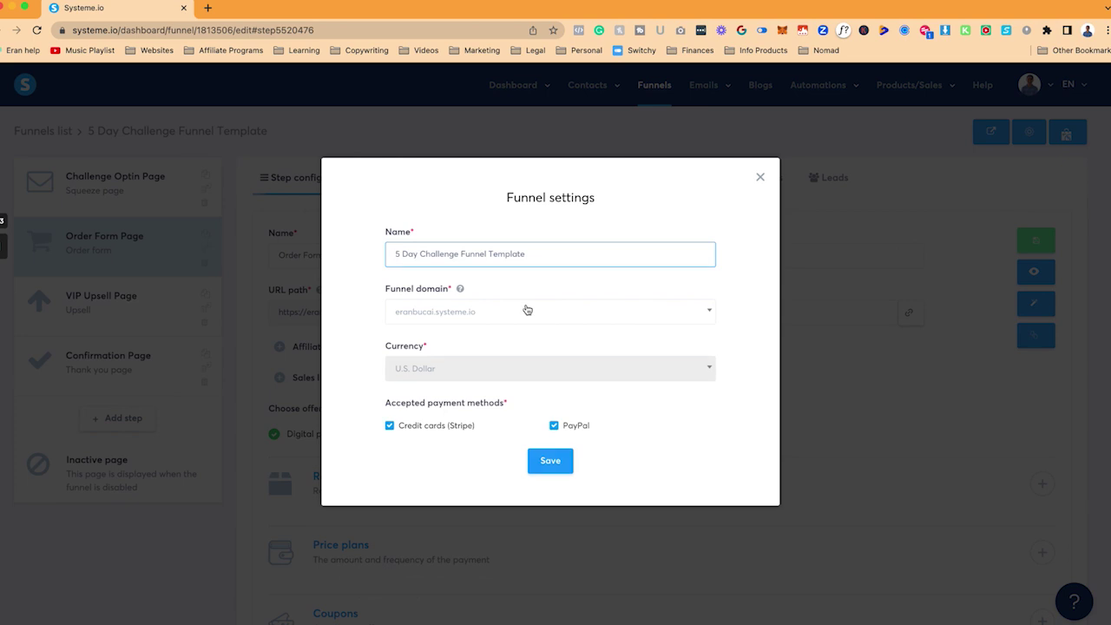
click(527, 310)
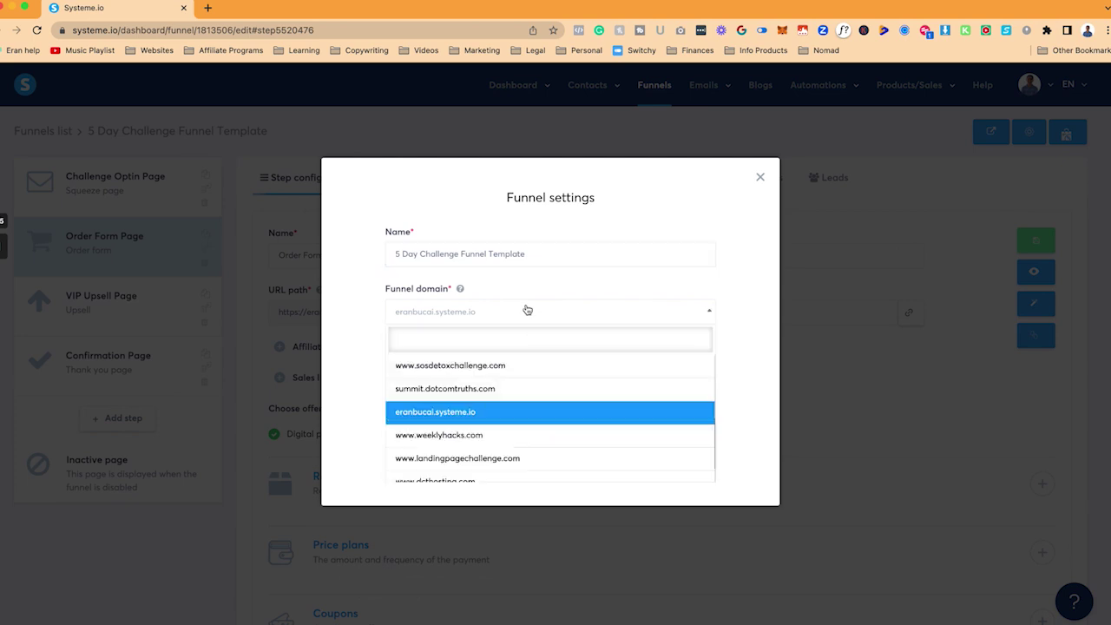
scroll(712, 410, down, 1)
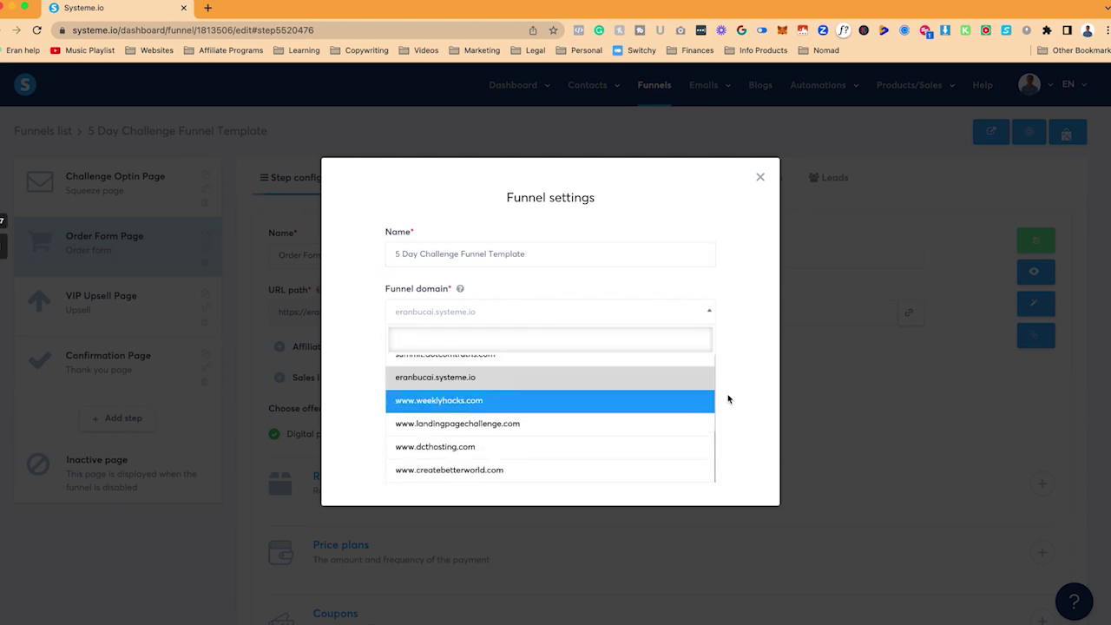
click(733, 387)
click(760, 178)
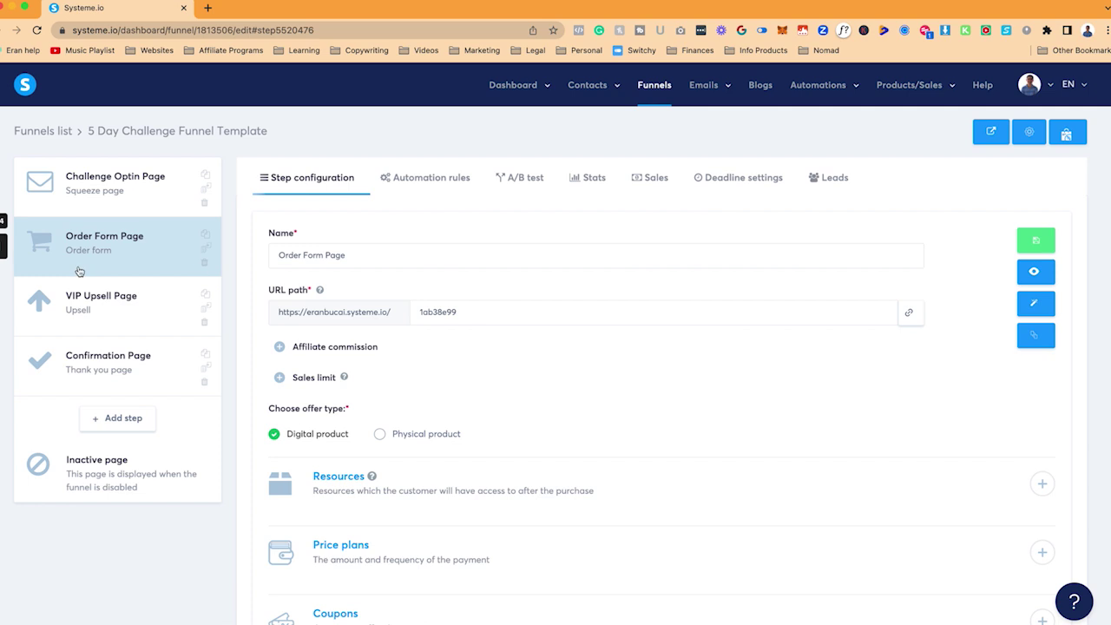
Open the profile menu that leads to the account settings containing the custom domains.
mouse_move(3, 252)
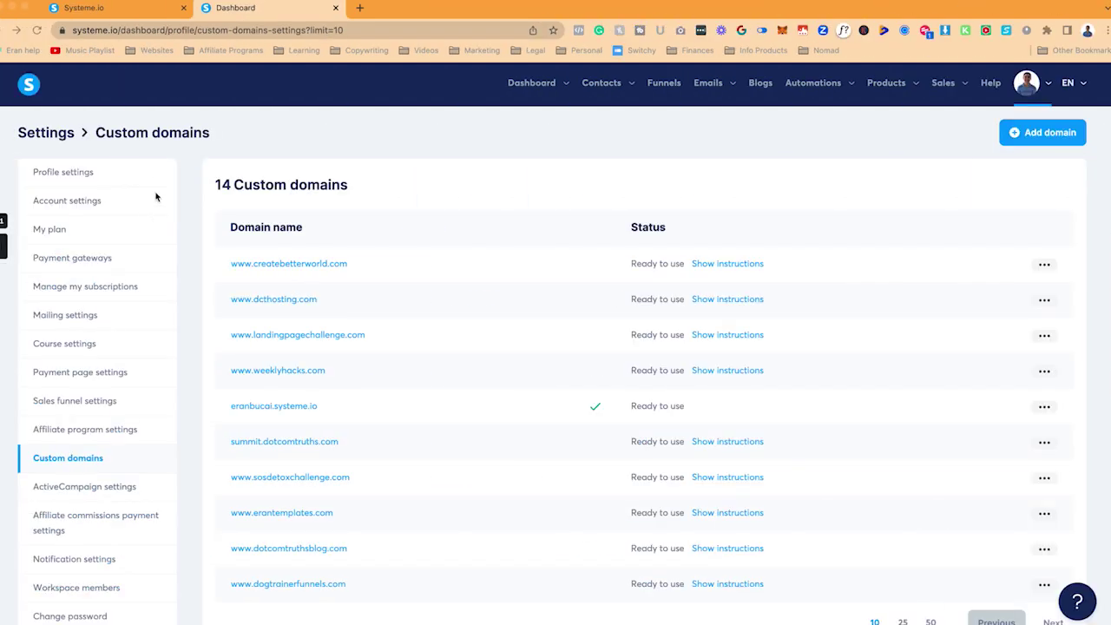
click(1048, 85)
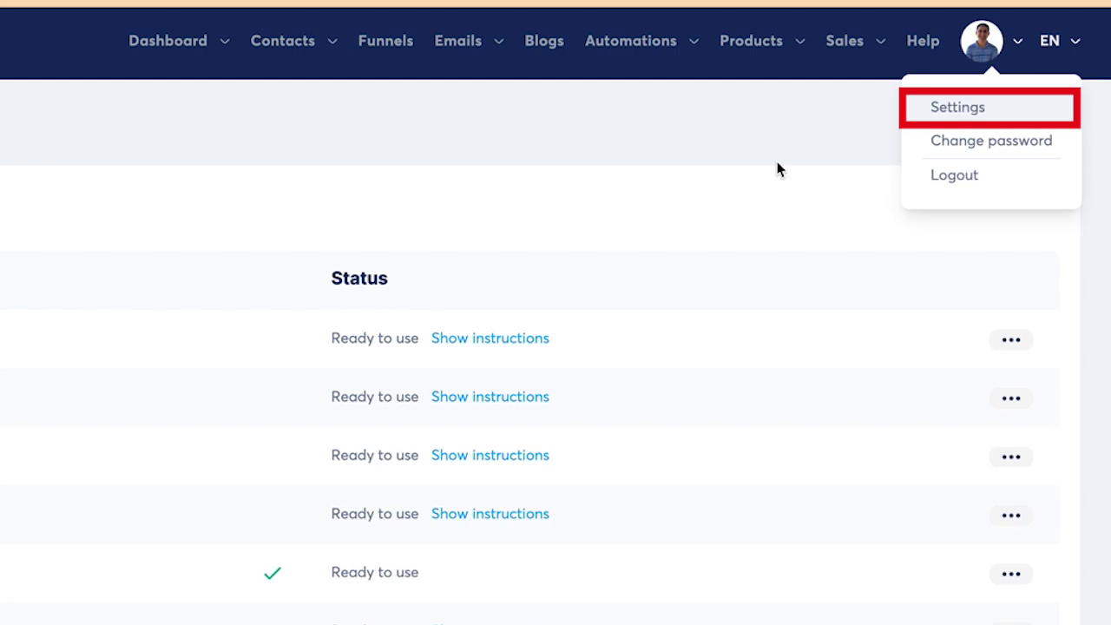